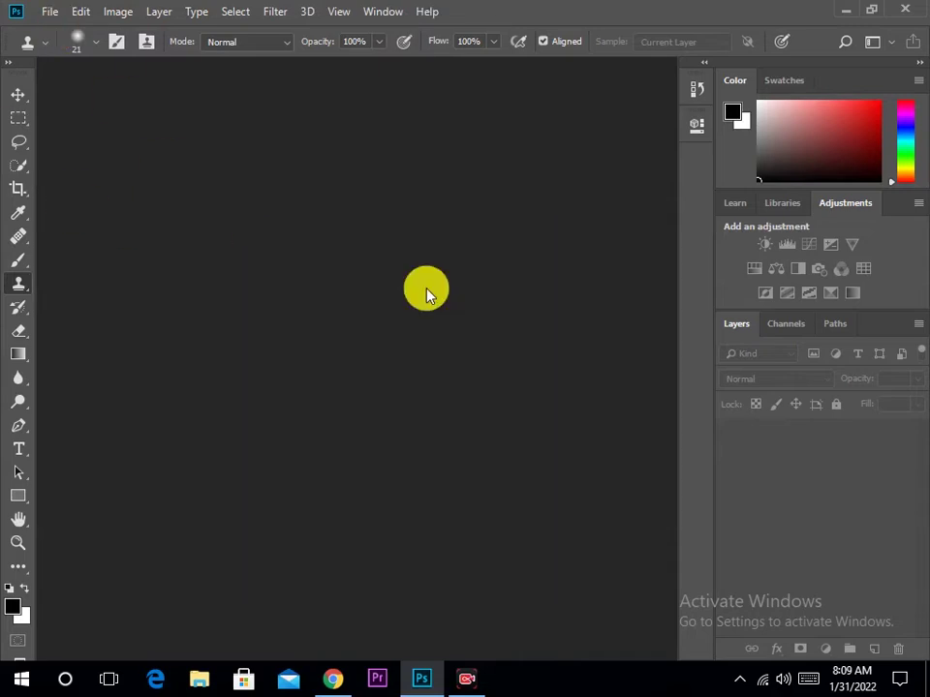
click(50, 11)
click(64, 45)
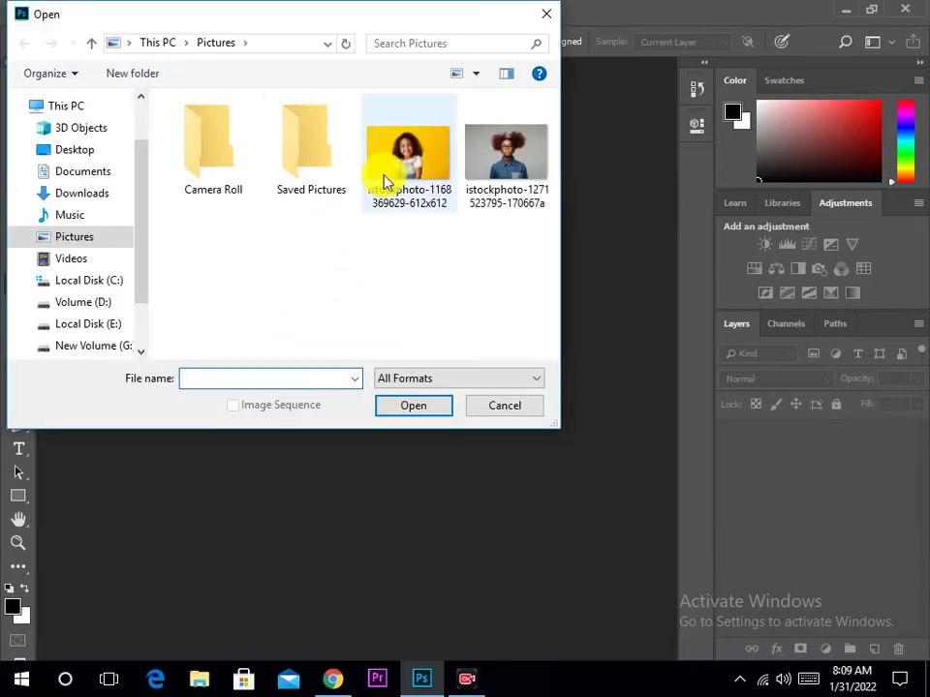
click(387, 180)
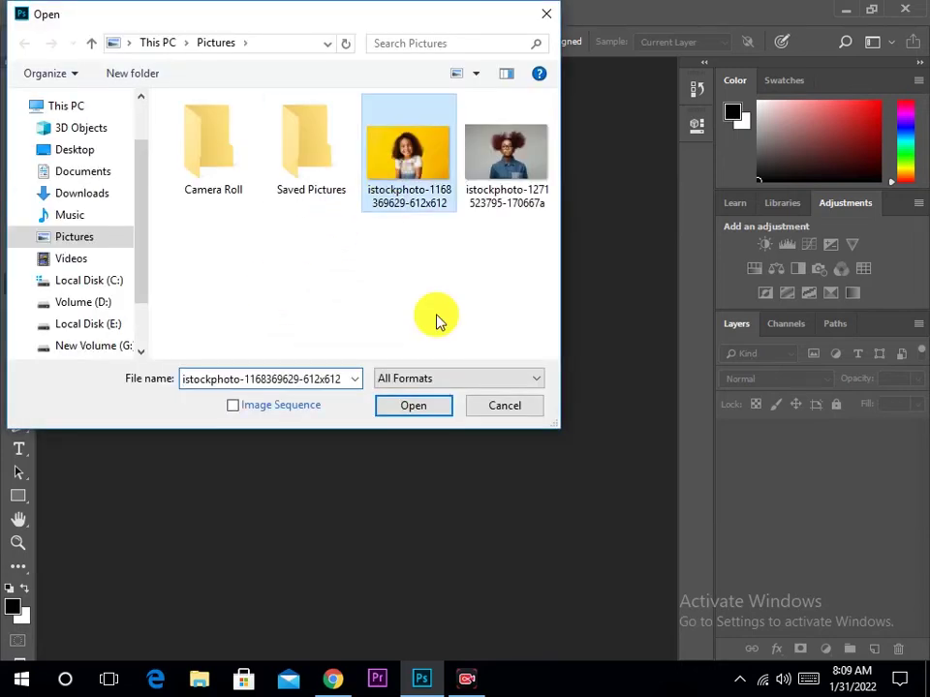
click(422, 407)
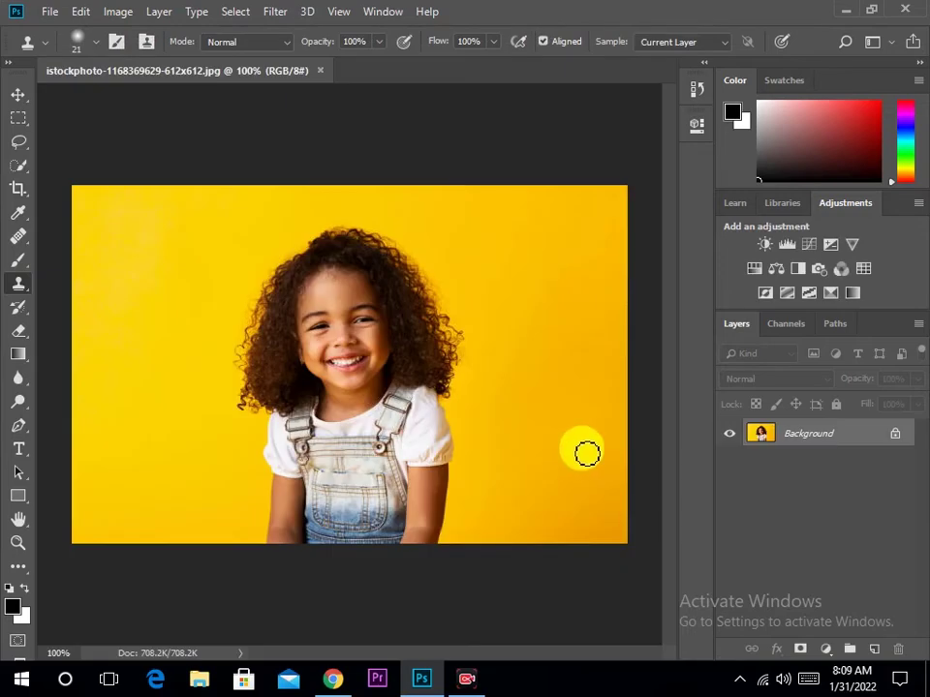
- Unlock the Background as Layer 0 and duplicate it into Layer 0 copy
click(894, 443)
double_click(884, 445)
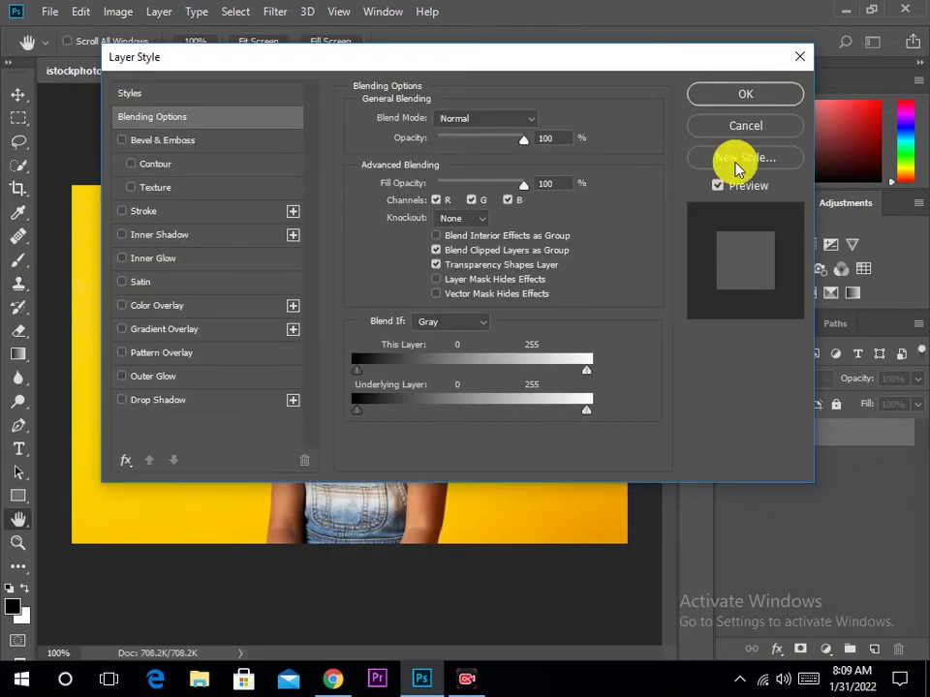
click(746, 128)
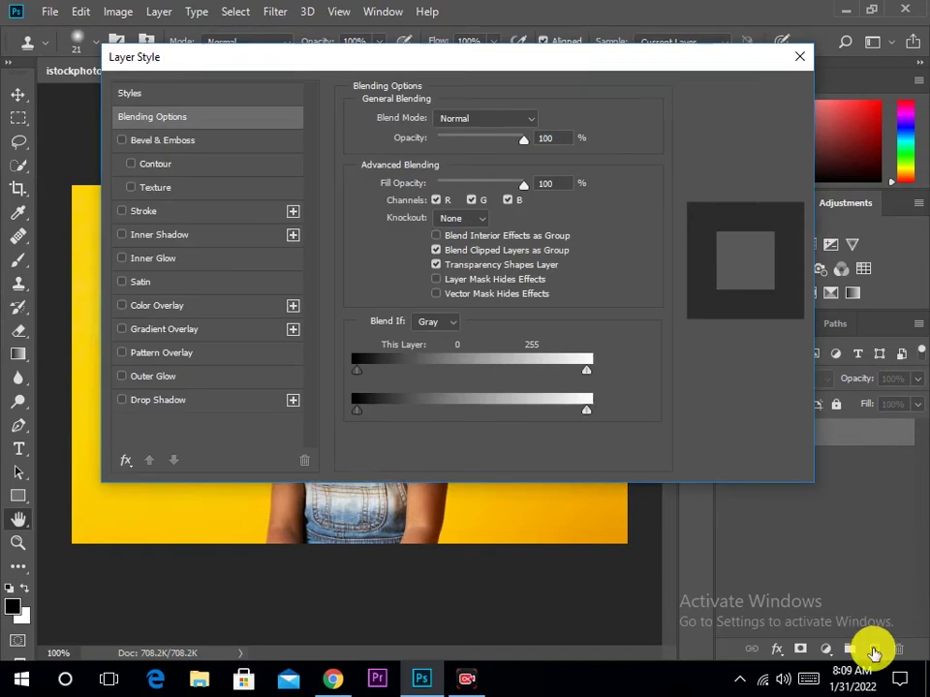
click(752, 129)
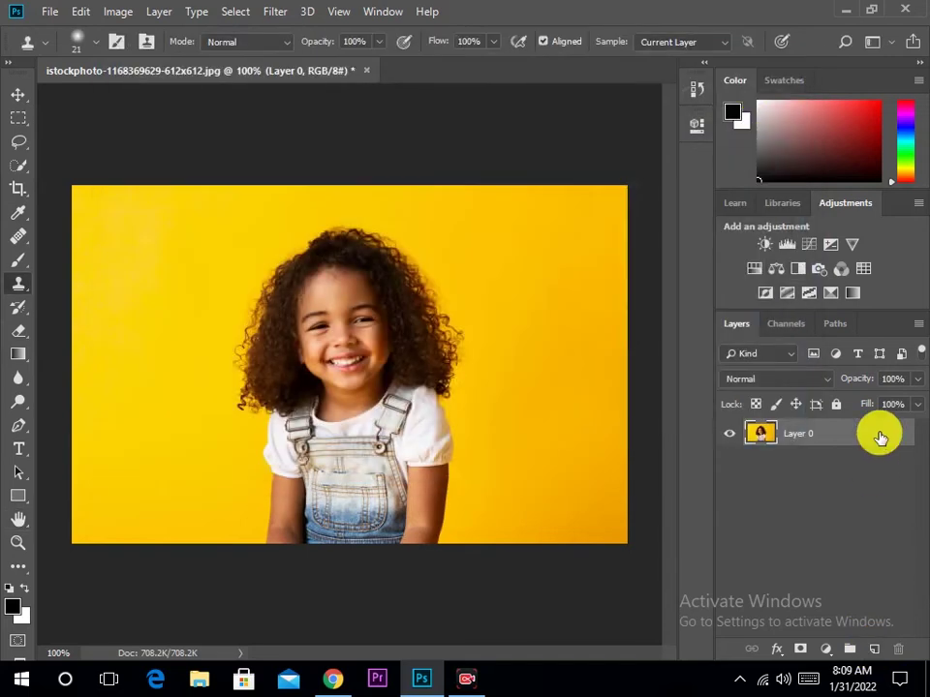
drag(880, 438, 873, 647)
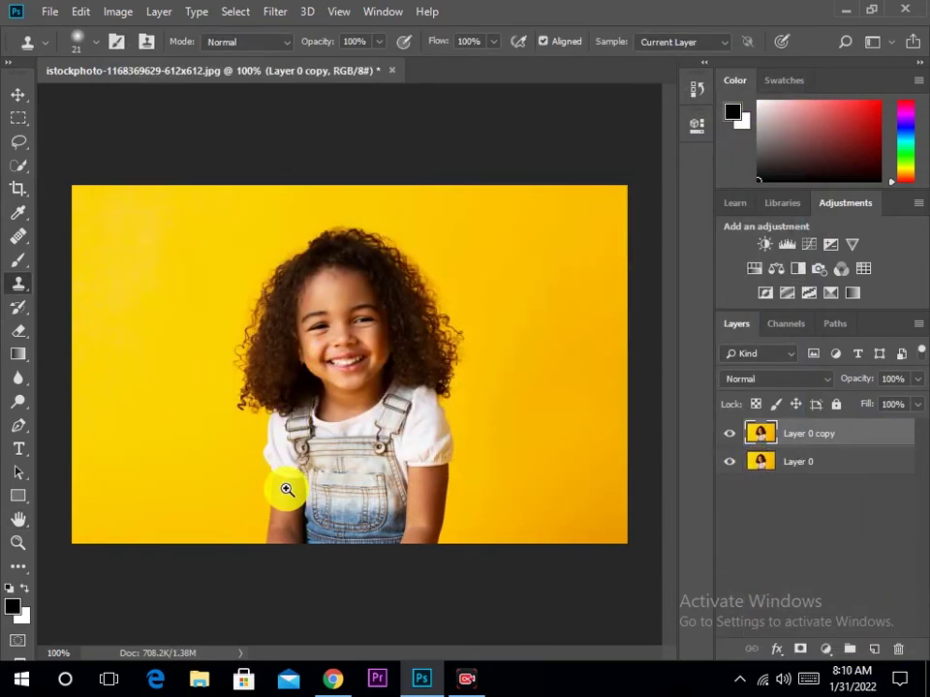
- Zoom in to about 1200% on the girl's face and pan up over it
click(294, 375)
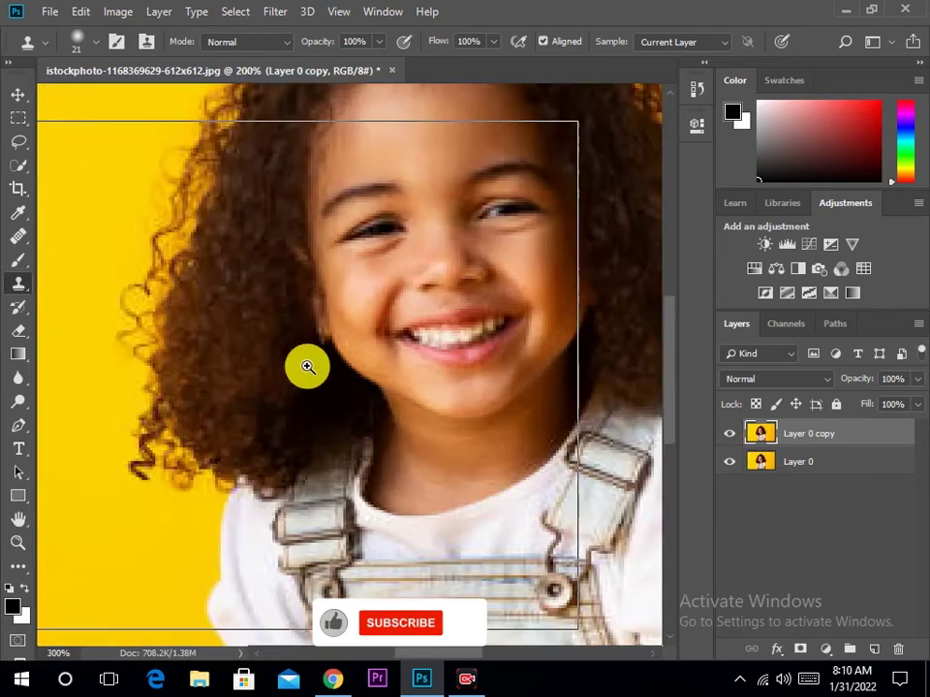
click(332, 394)
click(343, 367)
click(343, 369)
click(345, 377)
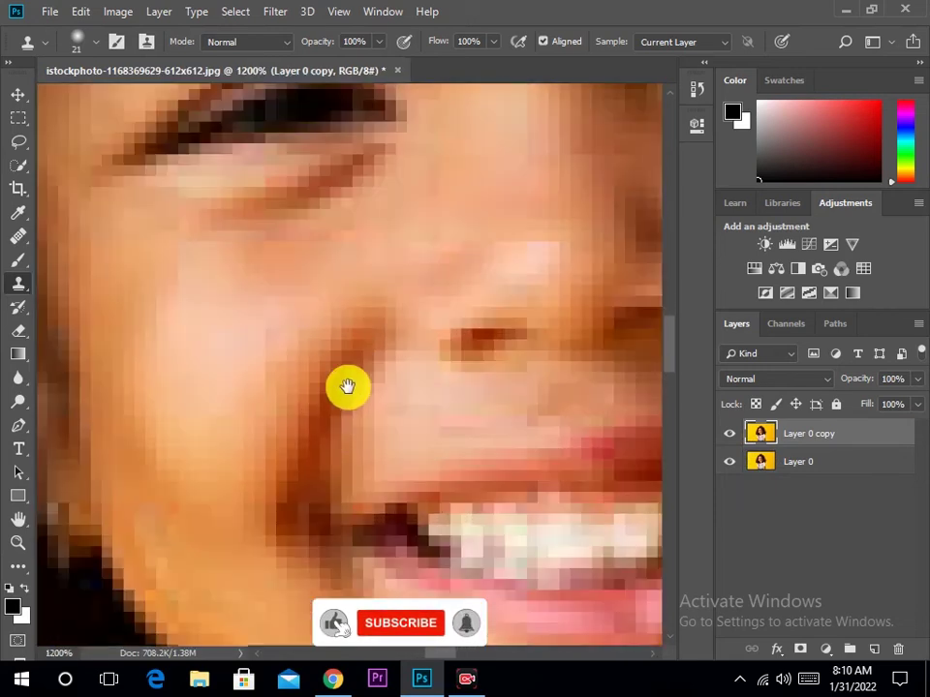
drag(347, 387, 371, 300)
- Zoom back out to about 600% around the nose and bring up Image Size
alt+click(374, 304)
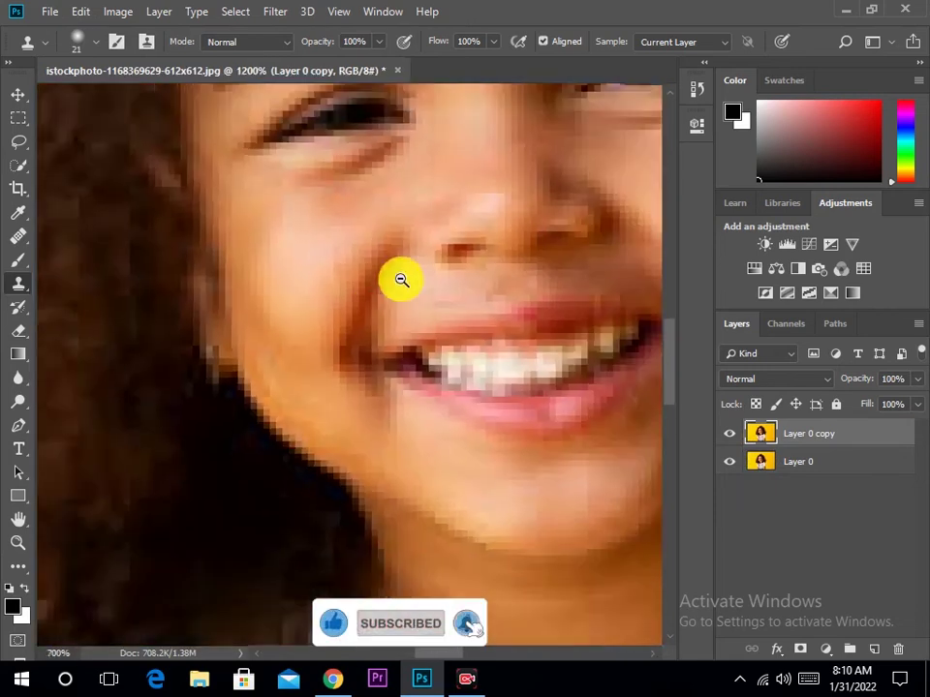
alt+click(363, 401)
alt+click(338, 492)
alt+click(385, 472)
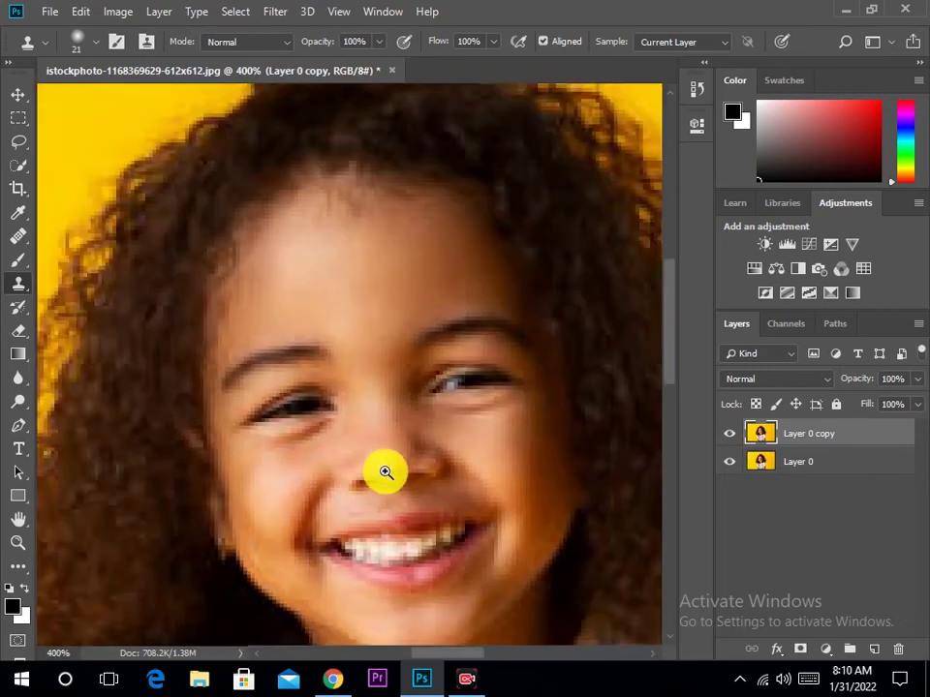
click(384, 470)
click(383, 470)
drag(383, 471, 384, 334)
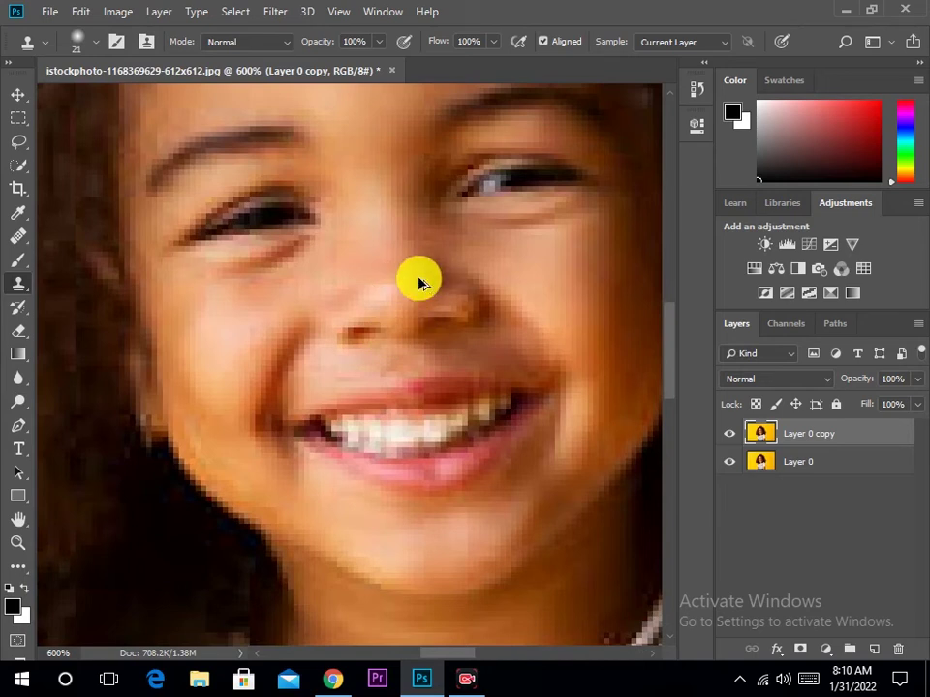
key(ctrl+alt+i)
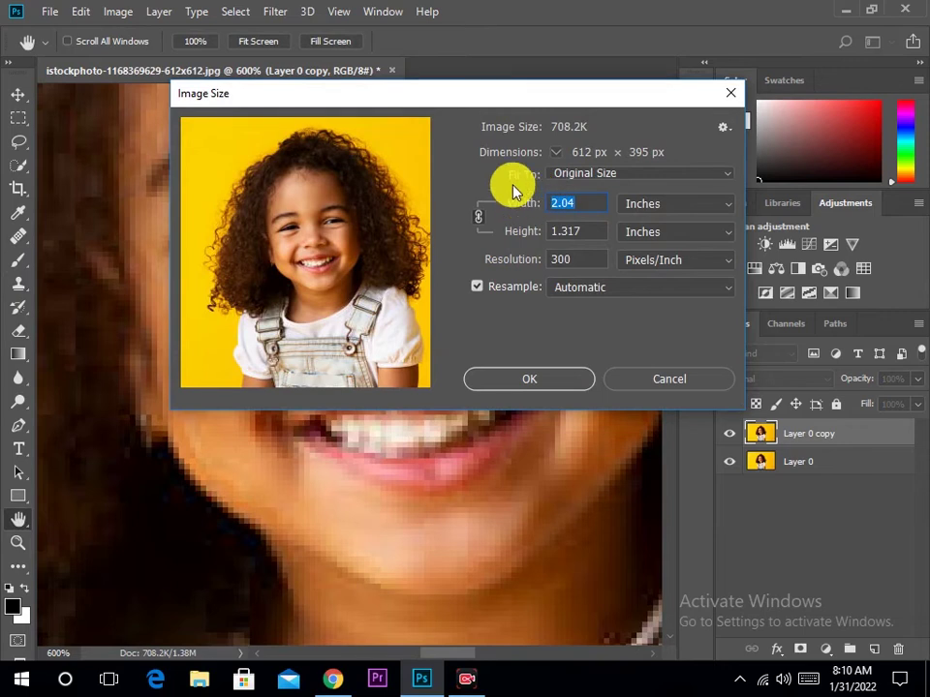
- Resize the image to 30 inches tall at 300 ppi with Bicubic (smooth gradients) resampling
text(6)
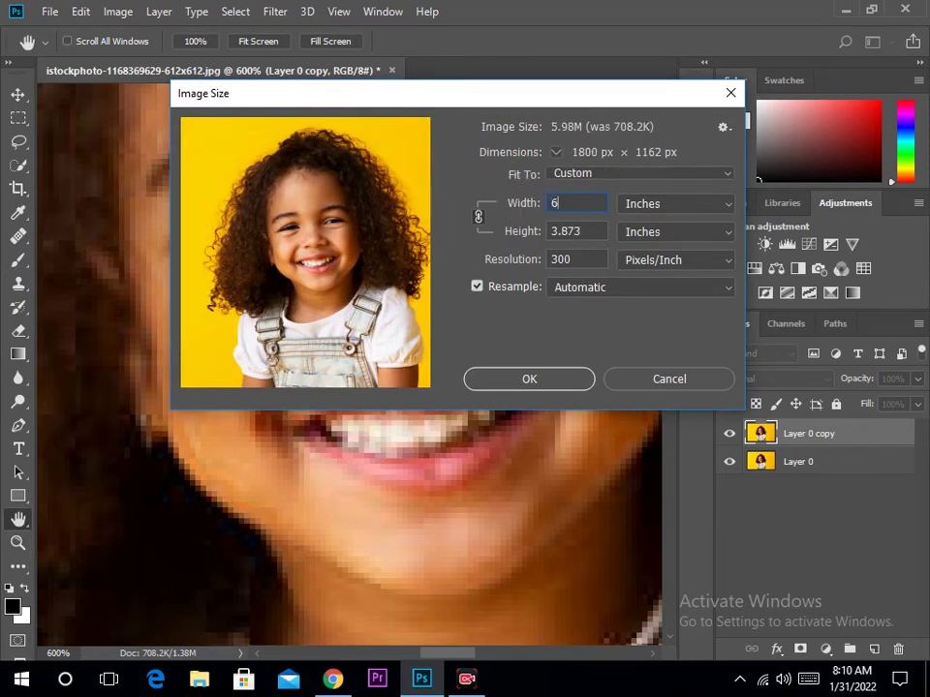
text(0)
key(Tab)
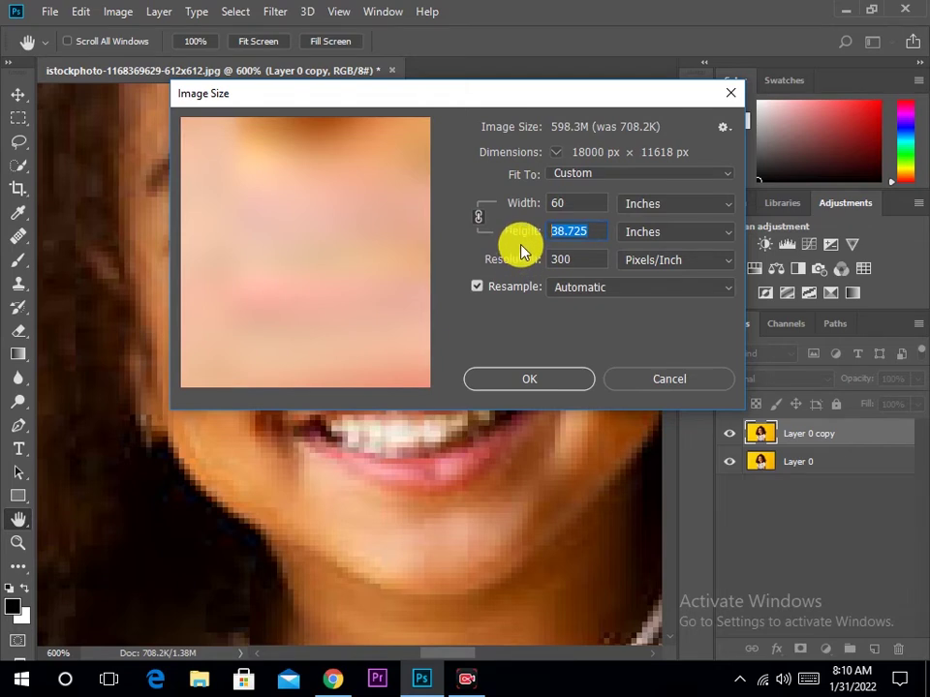
text(3)
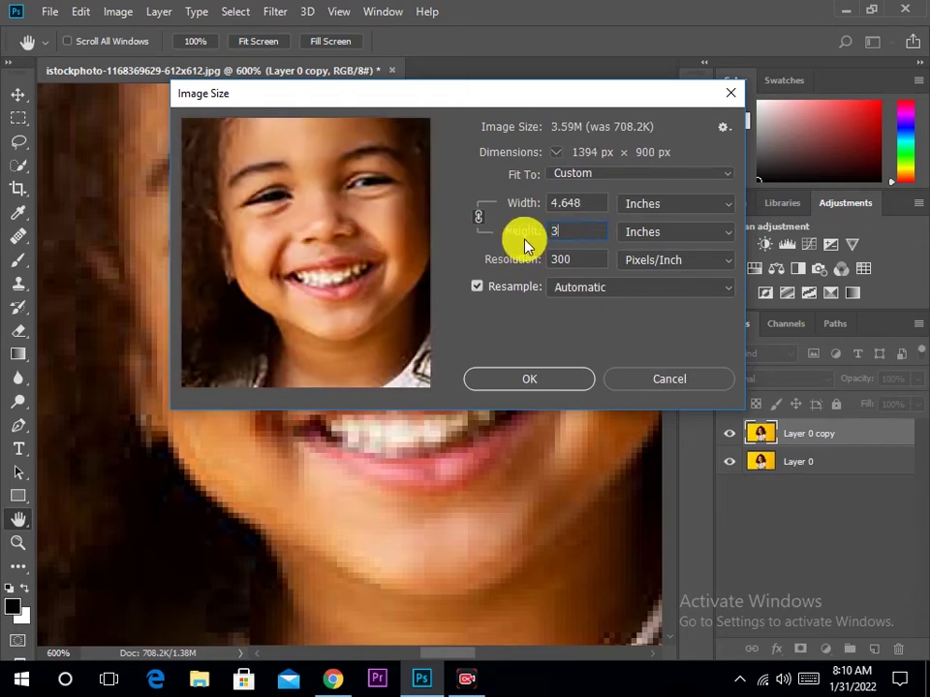
text(0)
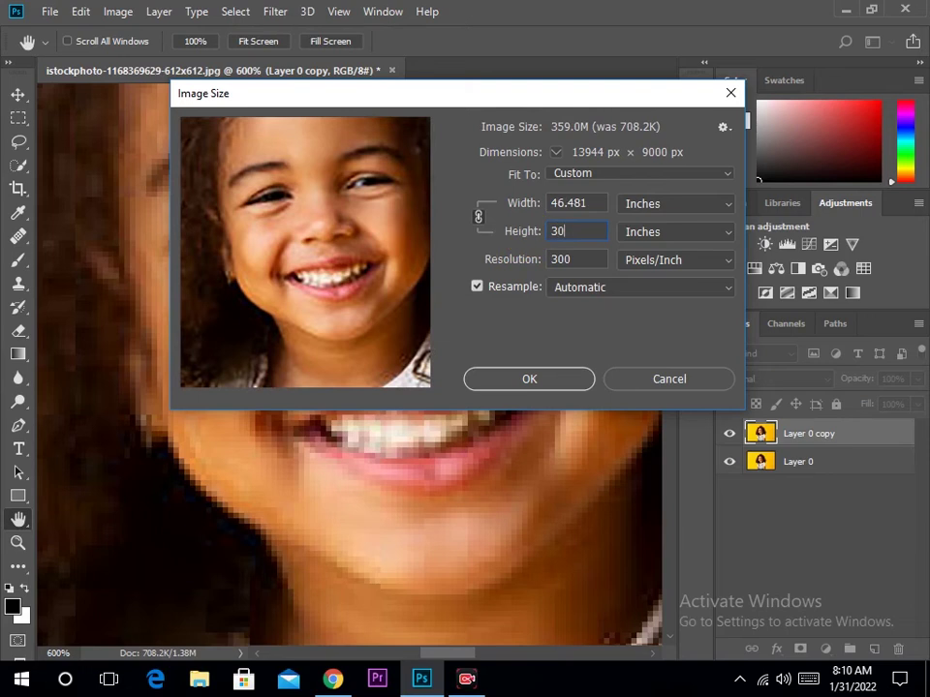
click(653, 288)
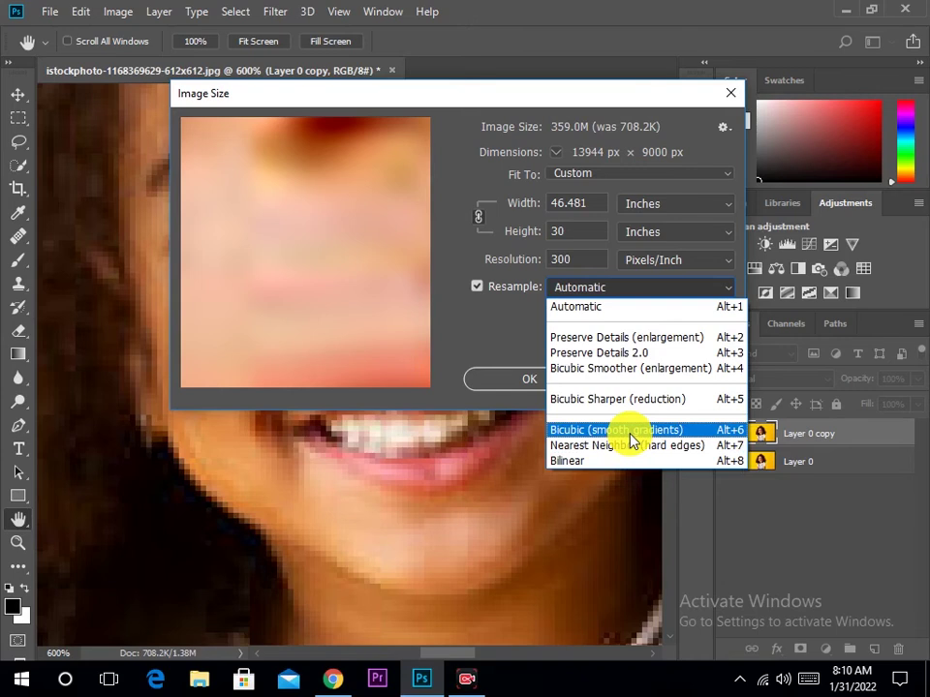
click(631, 438)
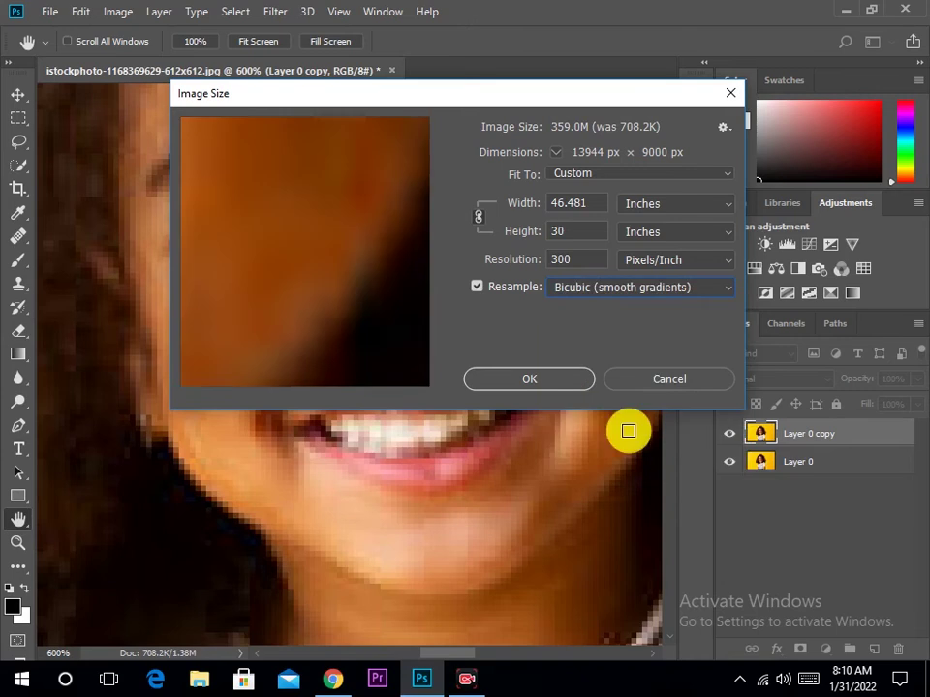
click(545, 380)
key(s)
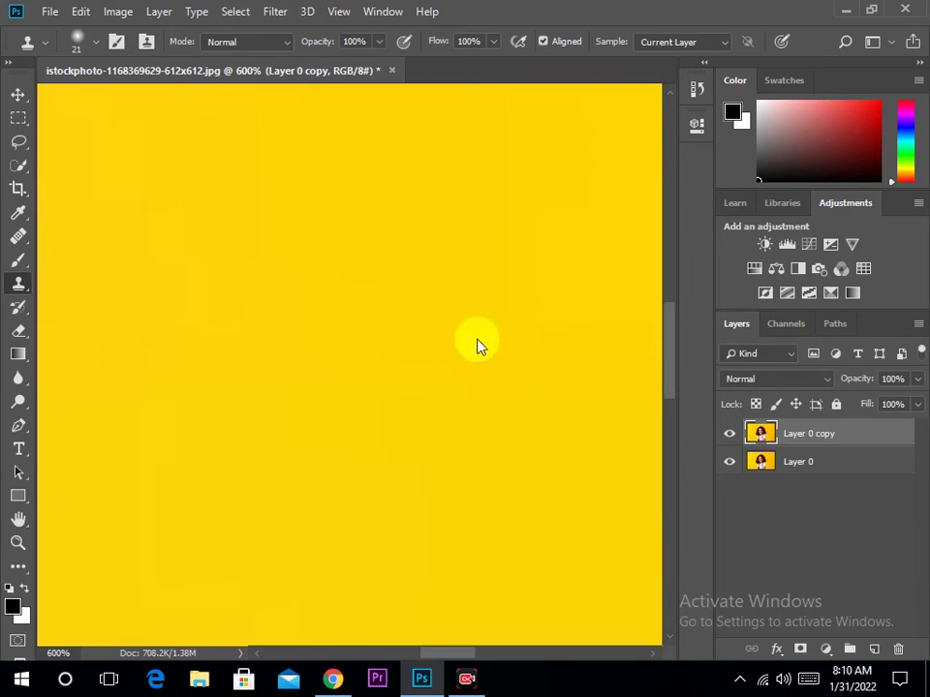
key(alt+space)
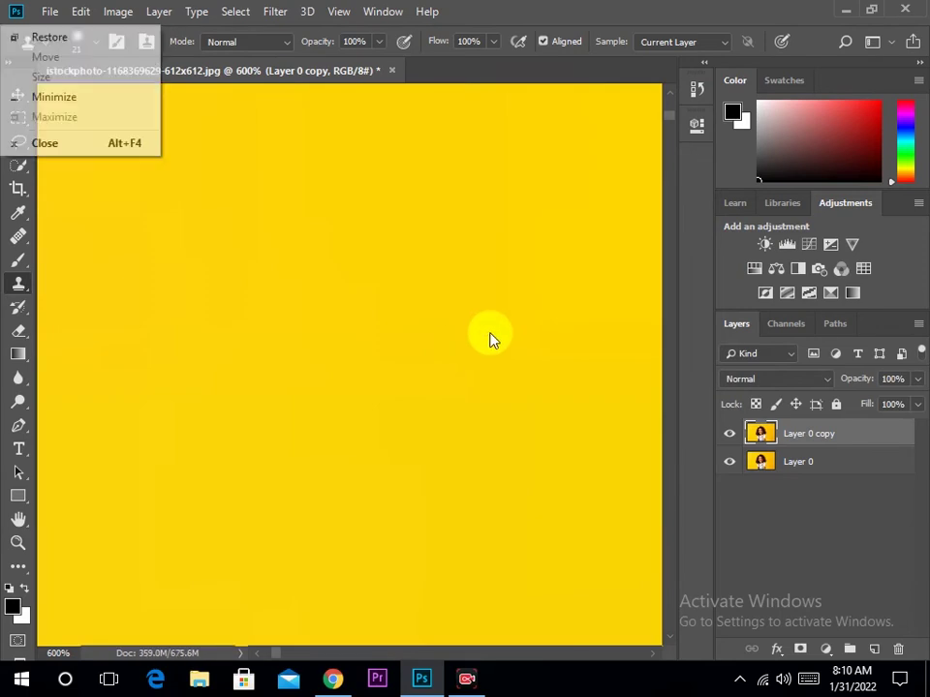
key(Escape)
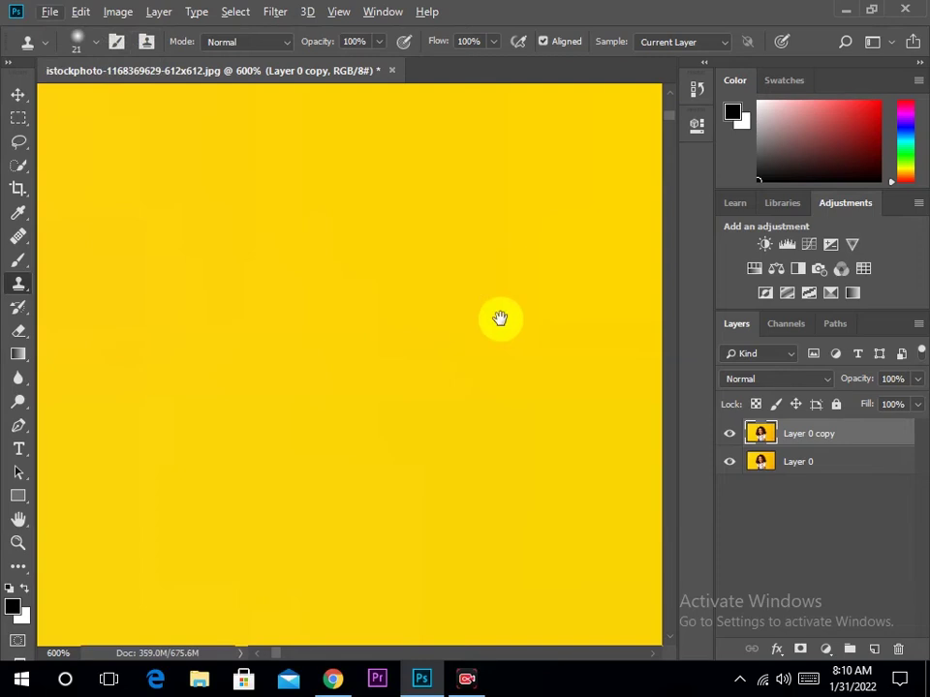
alt+click(499, 319)
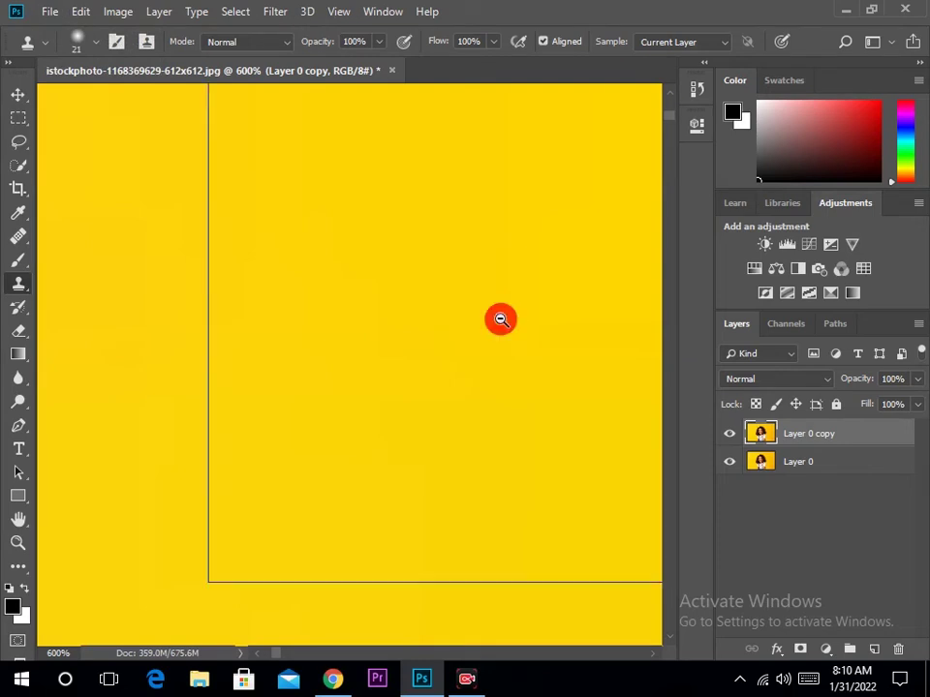
alt+click(387, 334)
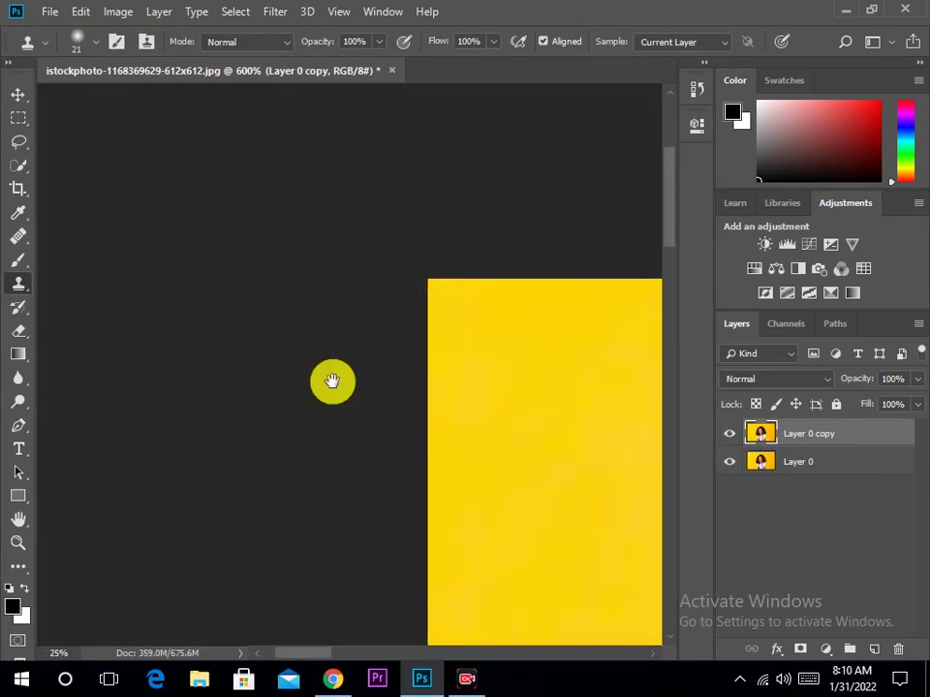
alt+click(447, 398)
alt+click(447, 398)
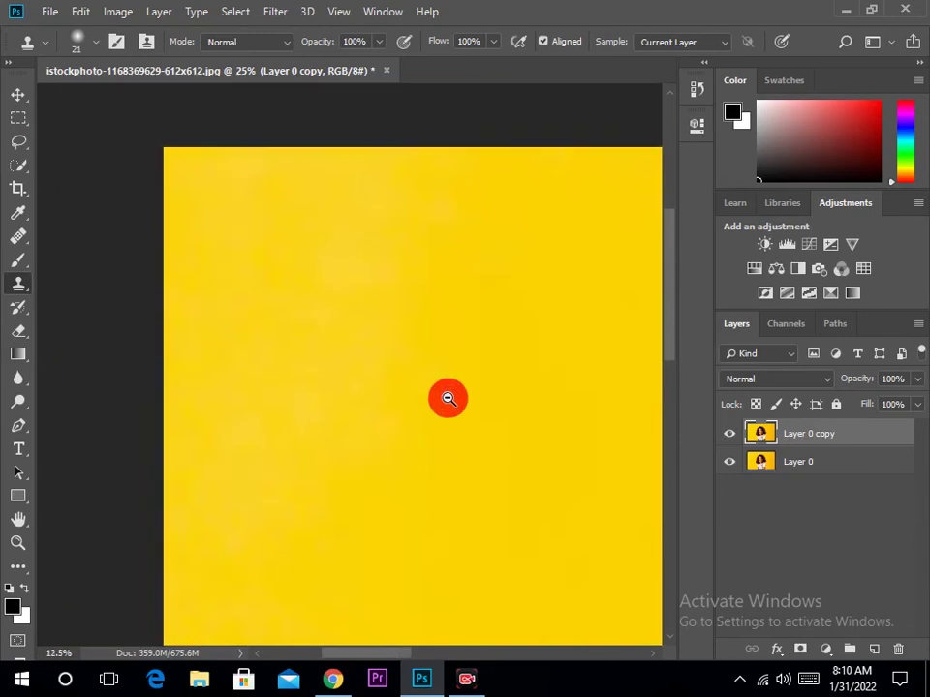
alt+click(334, 320)
mouse_move(305, 307)
mouse_down()
mouse_move(268, 332)
mouse_move(89, 245)
mouse_up()
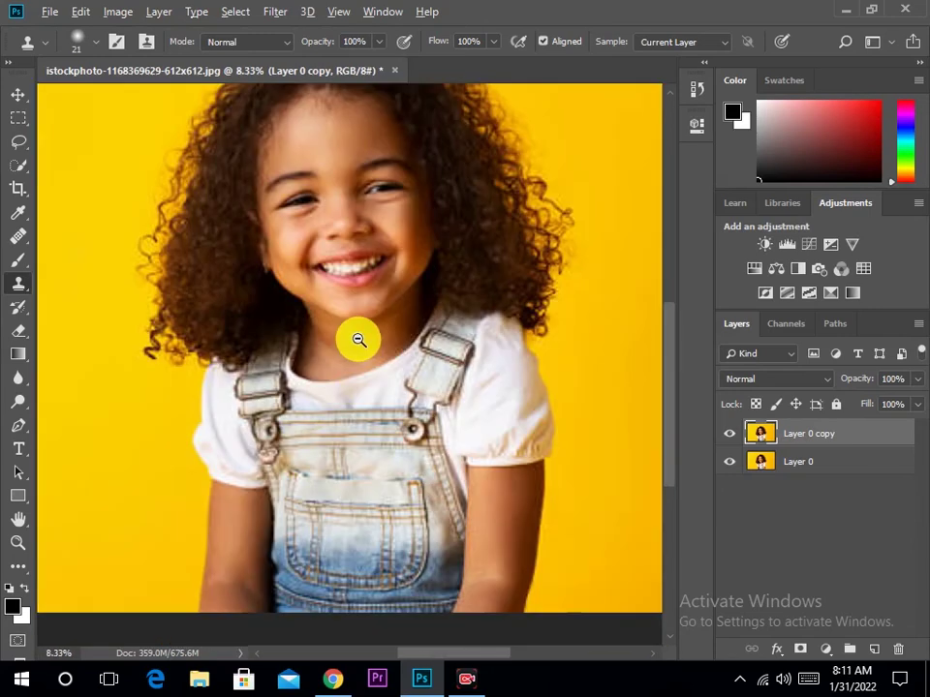
click(349, 291)
drag(332, 321, 345, 440)
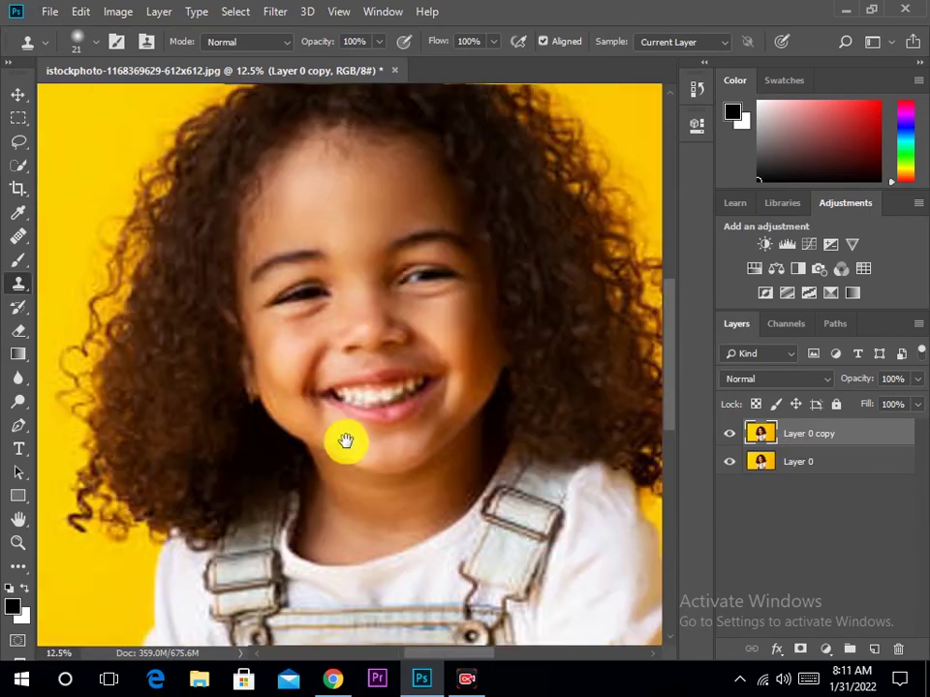
click(308, 377)
click(308, 376)
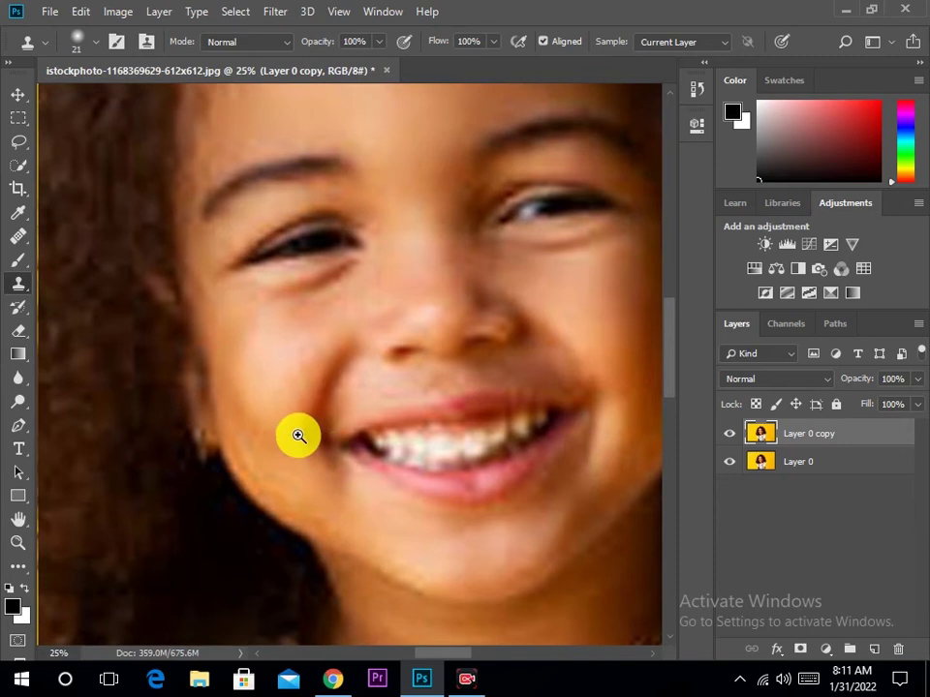
click(286, 428)
drag(272, 423, 346, 448)
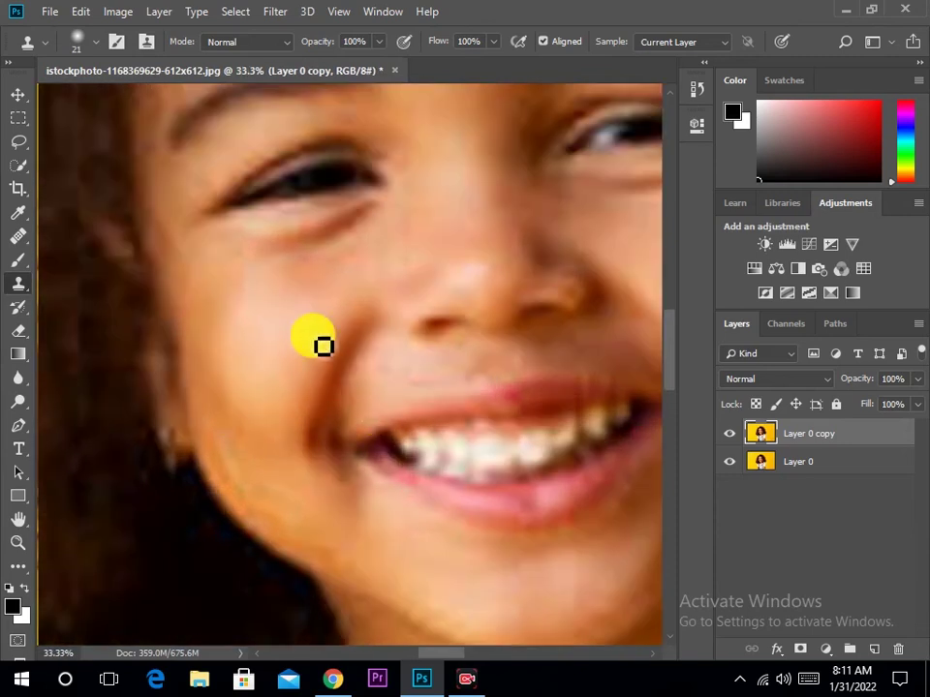
click(378, 450)
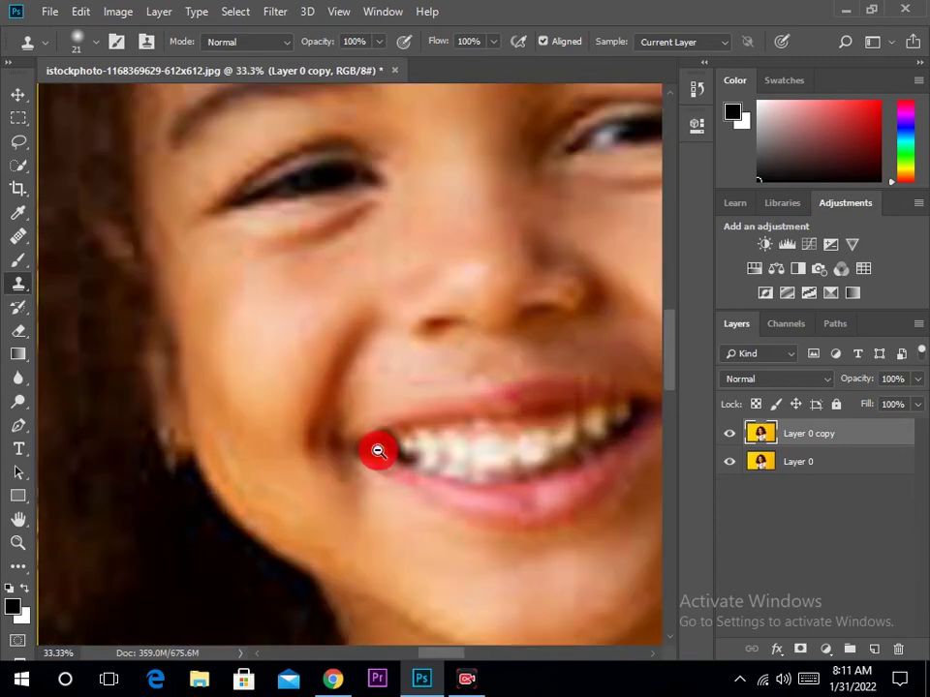
click(376, 450)
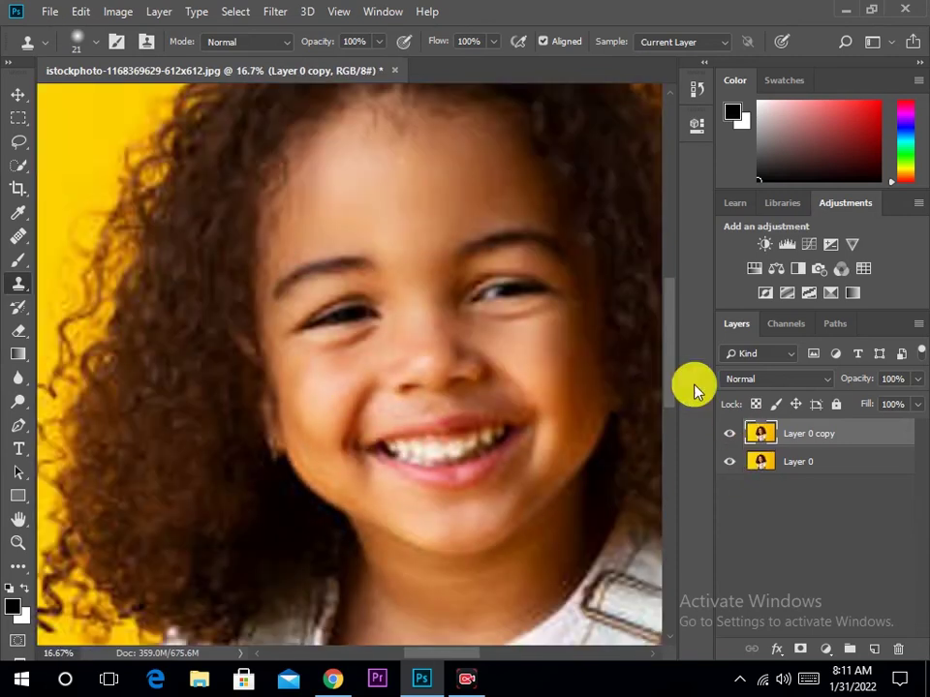
click(278, 11)
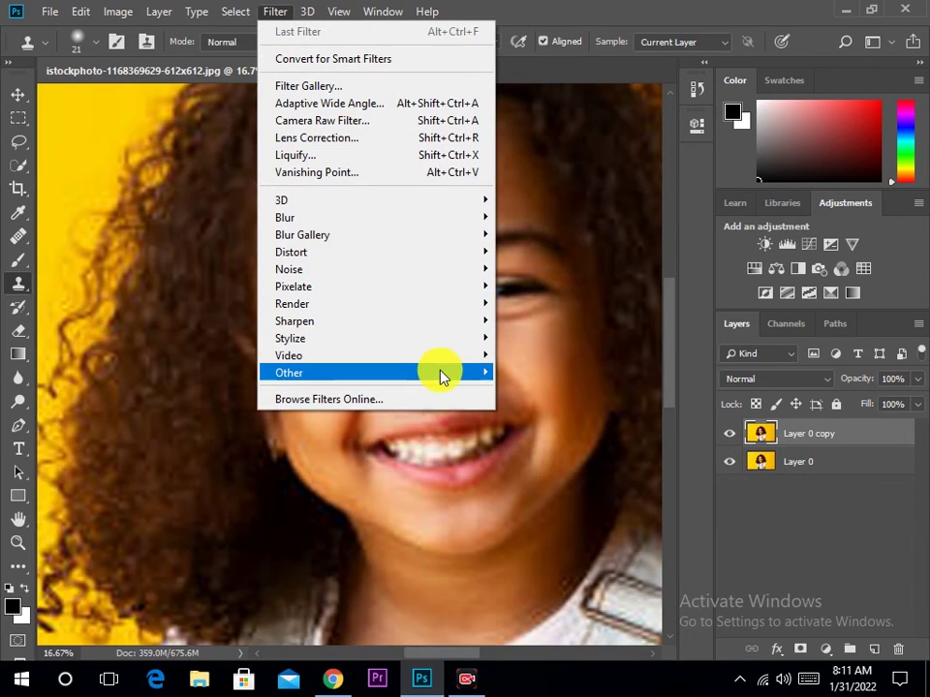
mouse_move(289, 372)
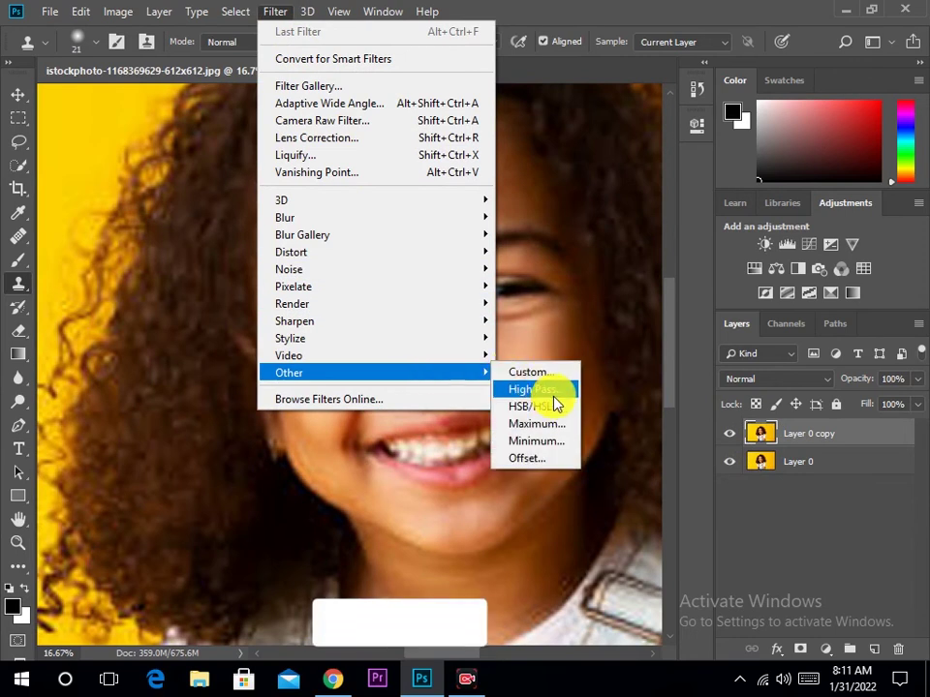
- Apply a High Pass filter with an 80.0-pixel radius to Layer 0 copy
click(549, 390)
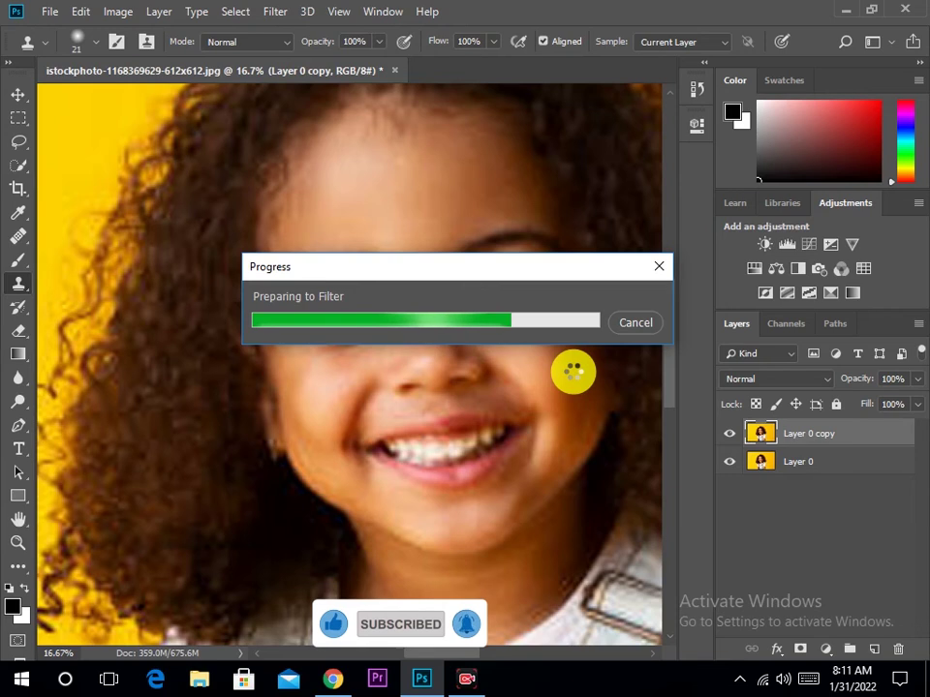
drag(384, 386, 435, 390)
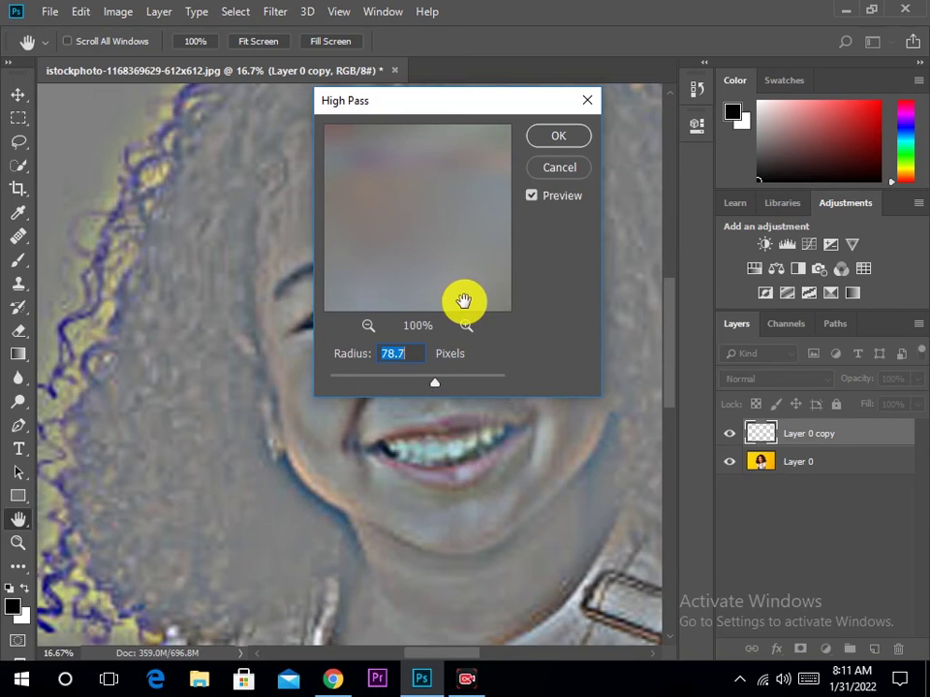
key(Up)
key(Up)
key(Up)
key(Up)
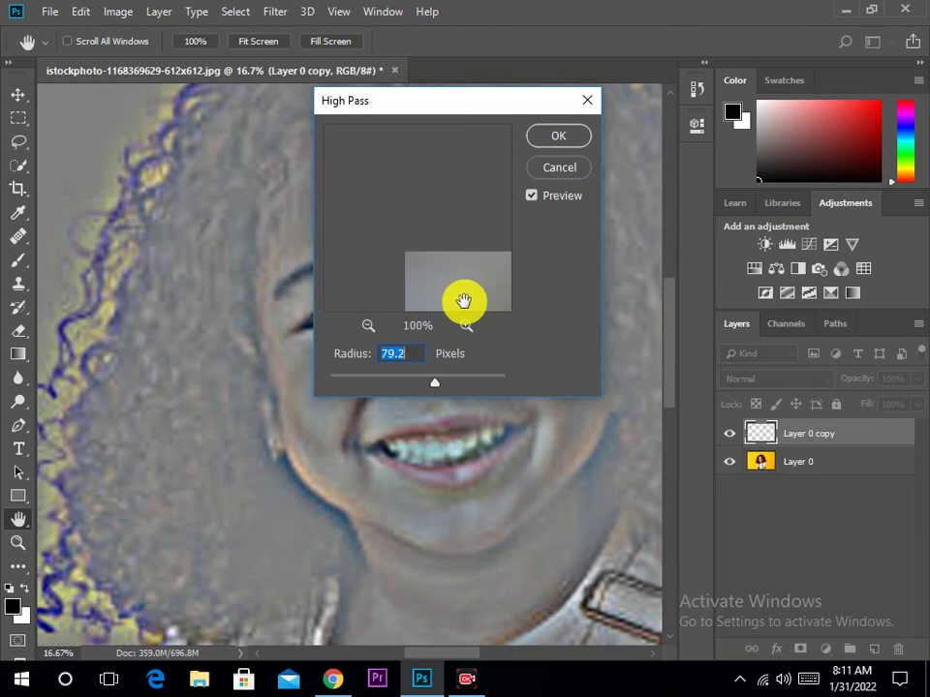
key(Up)
key(Up)
key(Up)
key(Up)
key(Up)
key(Up)
key(Up)
key(Up)
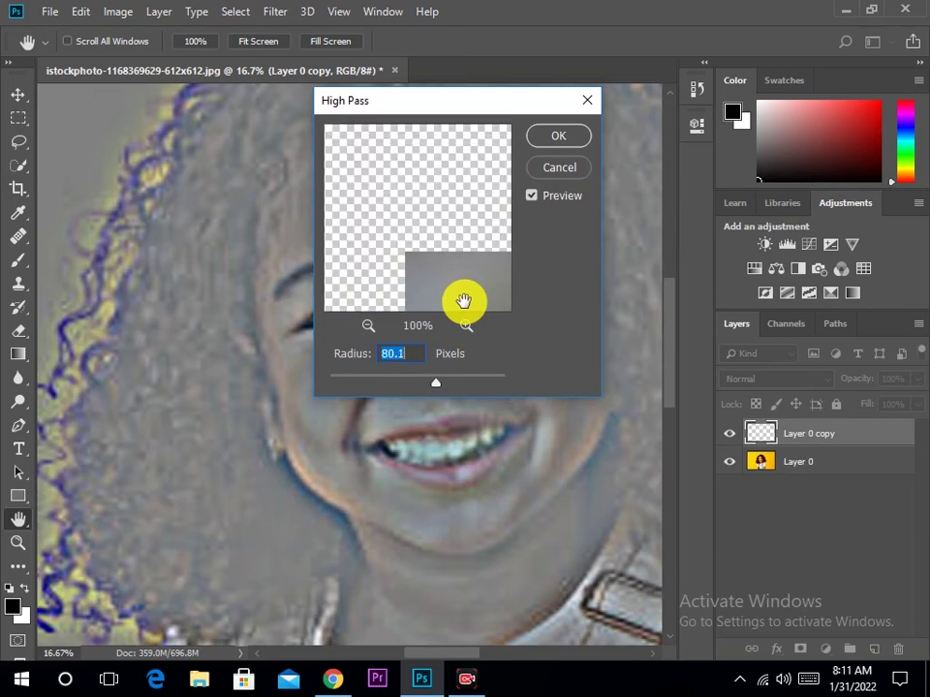
key(Down)
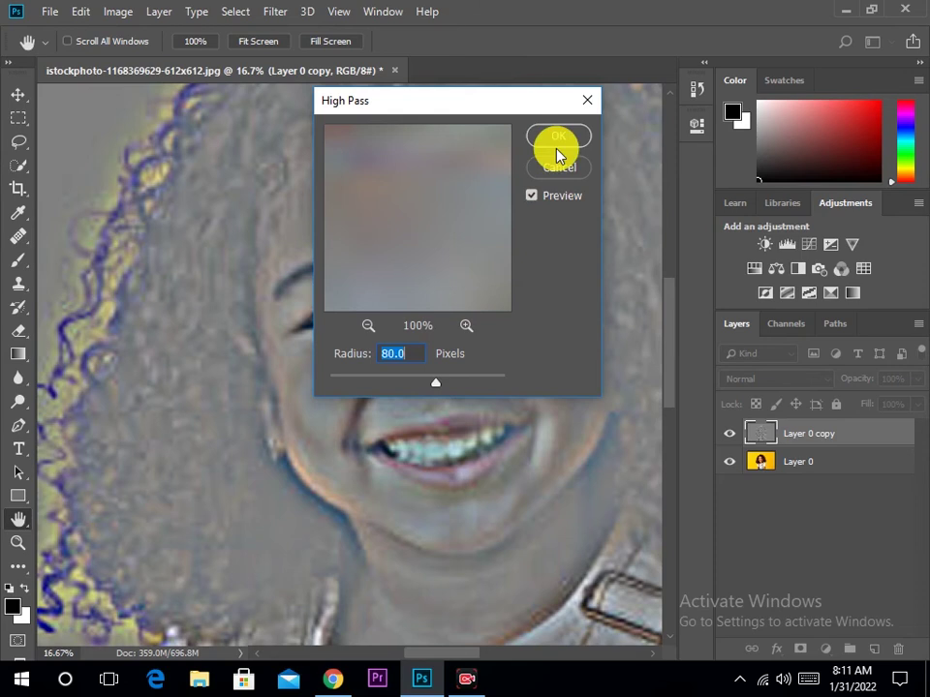
click(558, 155)
key(s)
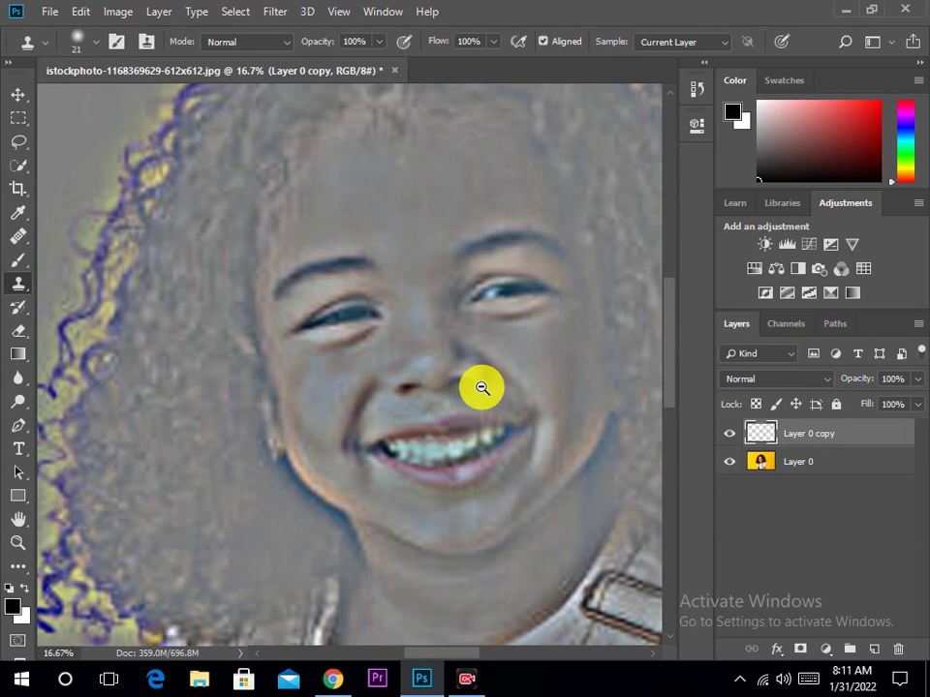
- Zoom out and set Layer 0 copy's blend mode to Hard Light
alt+click(504, 376)
alt+click(512, 357)
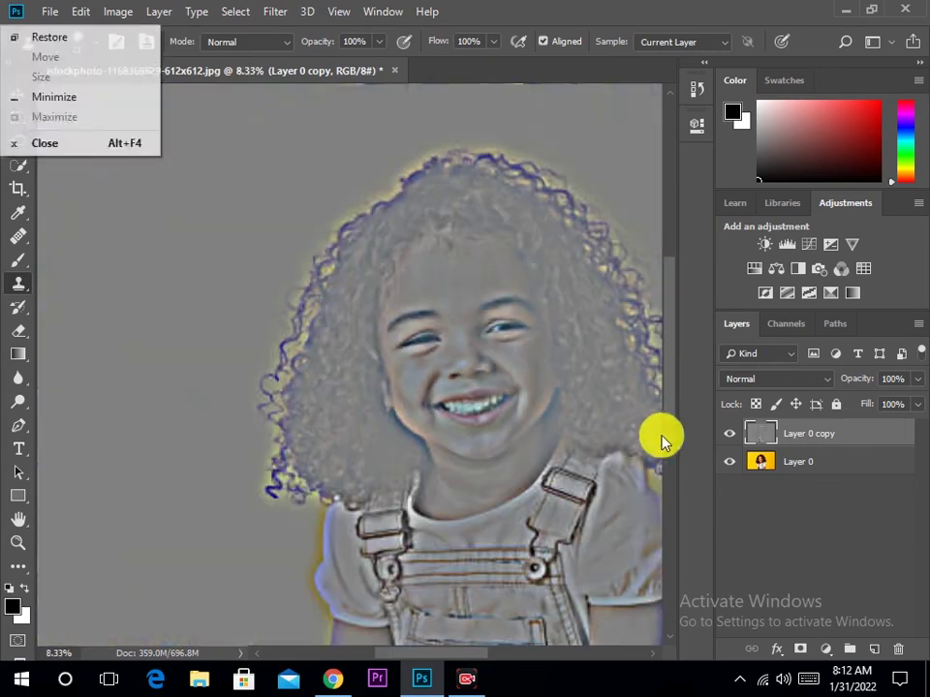
click(794, 381)
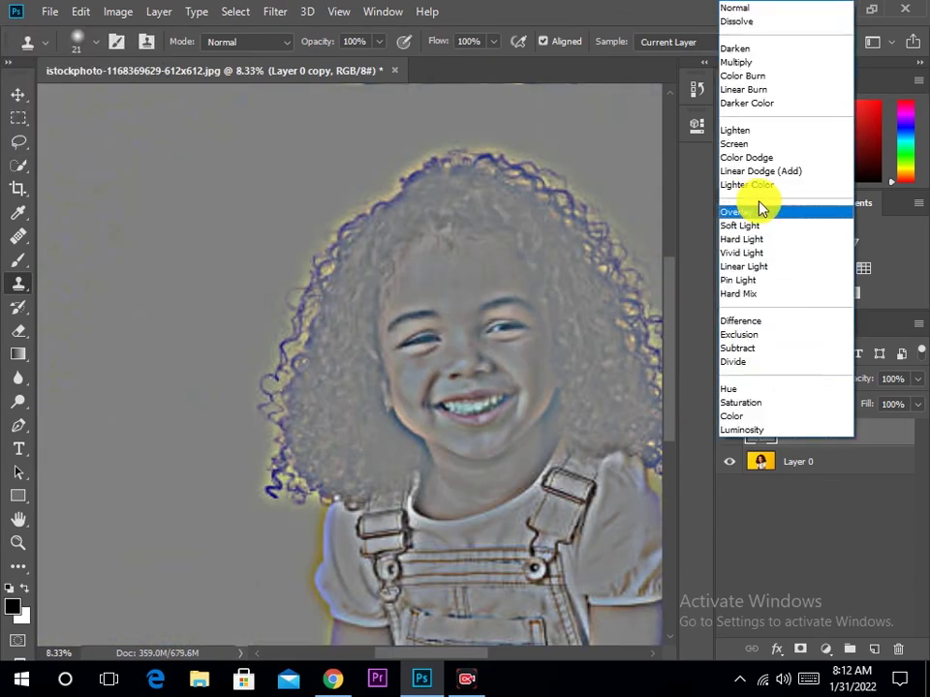
click(782, 248)
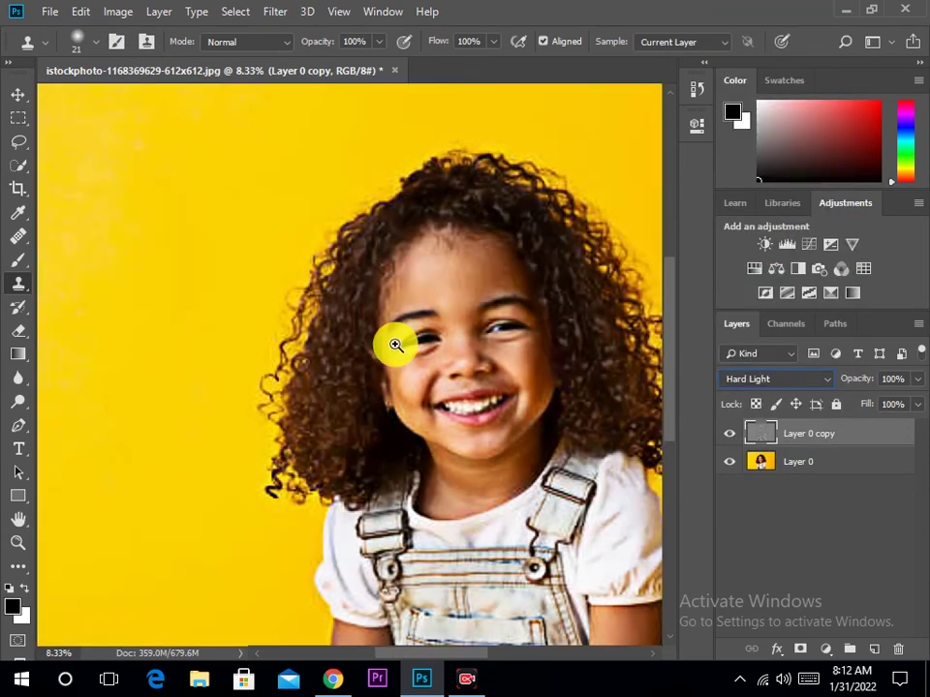
- Zoom in and out on the girl's face to review the sharpened detail
ctrl+click(396, 341)
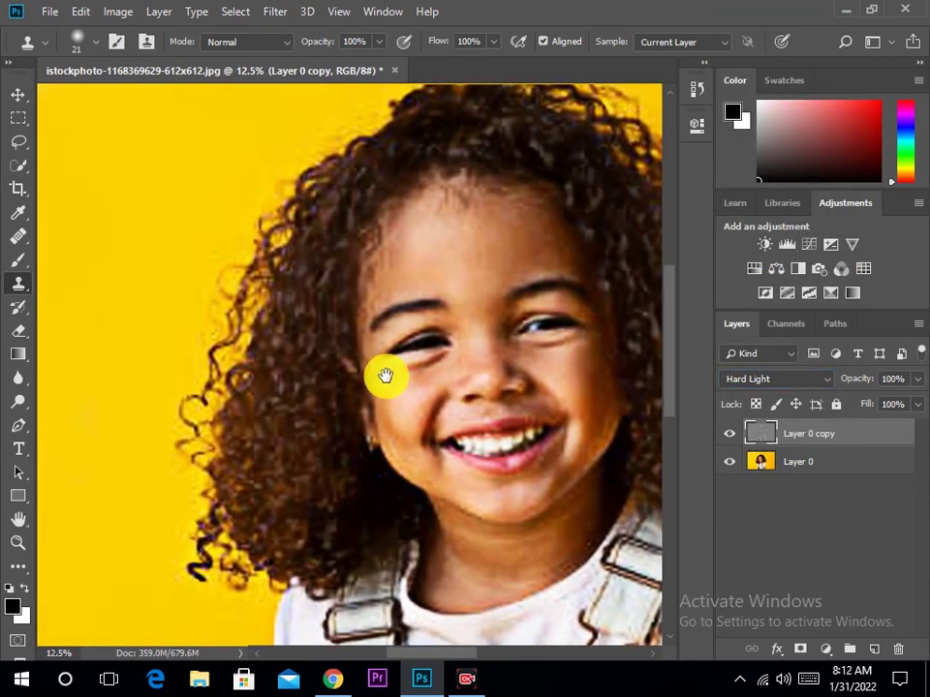
key(Return)
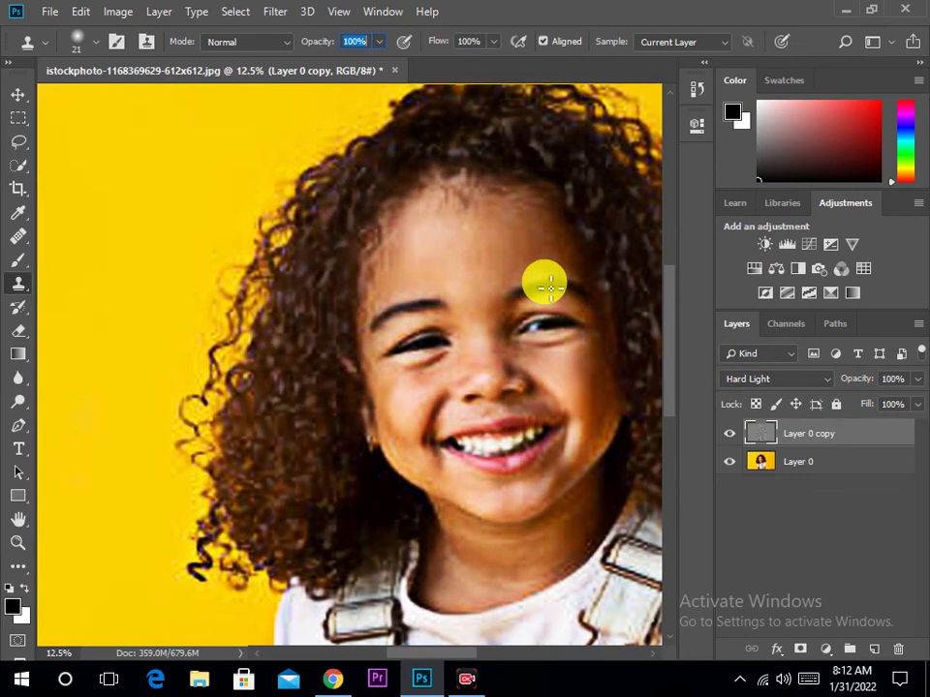
alt+click(469, 384)
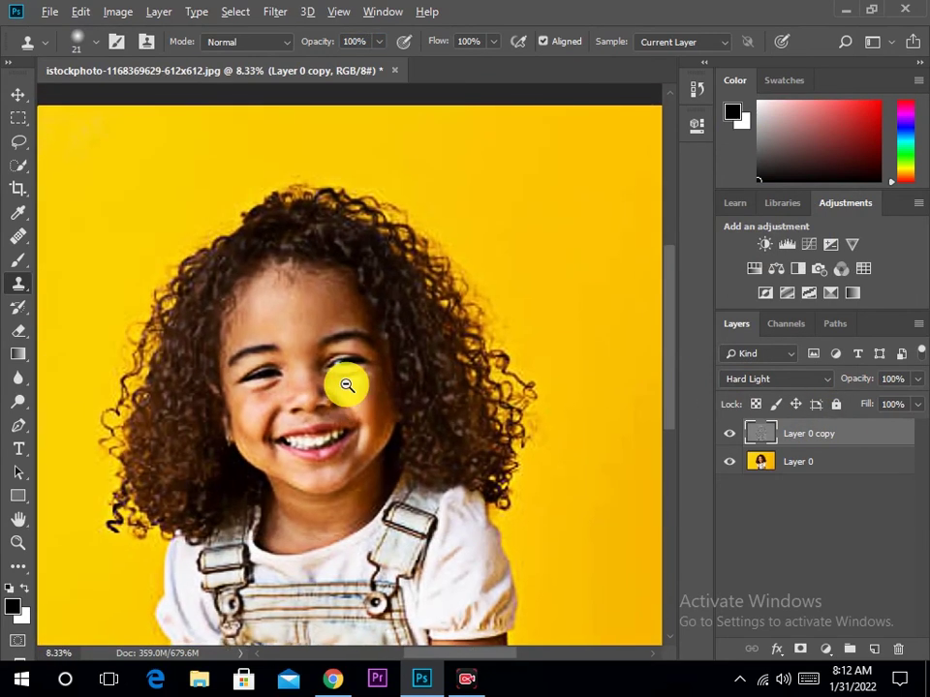
alt+click(305, 378)
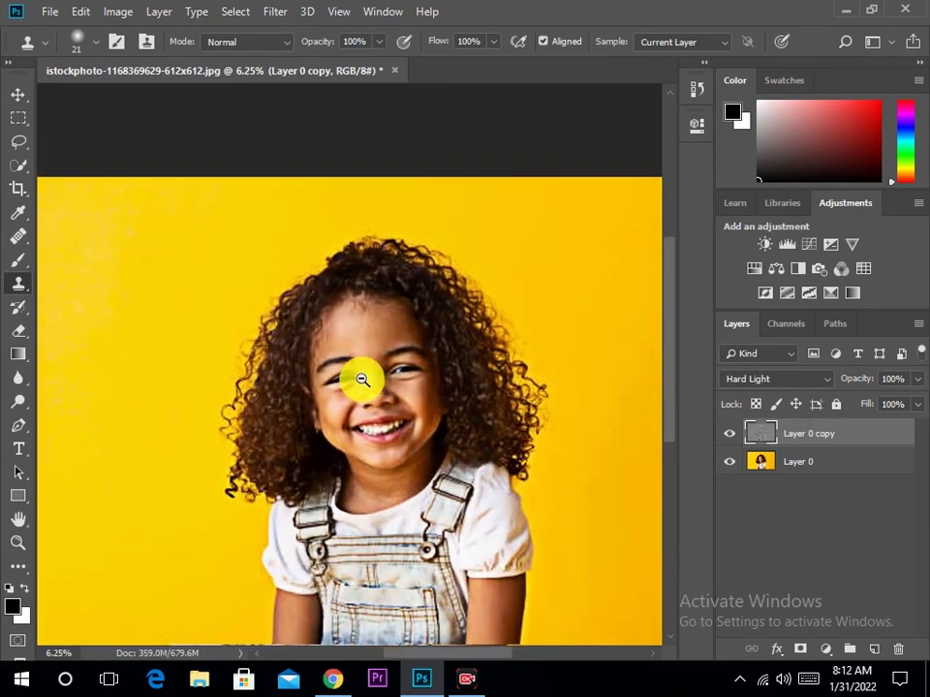
alt+click(361, 378)
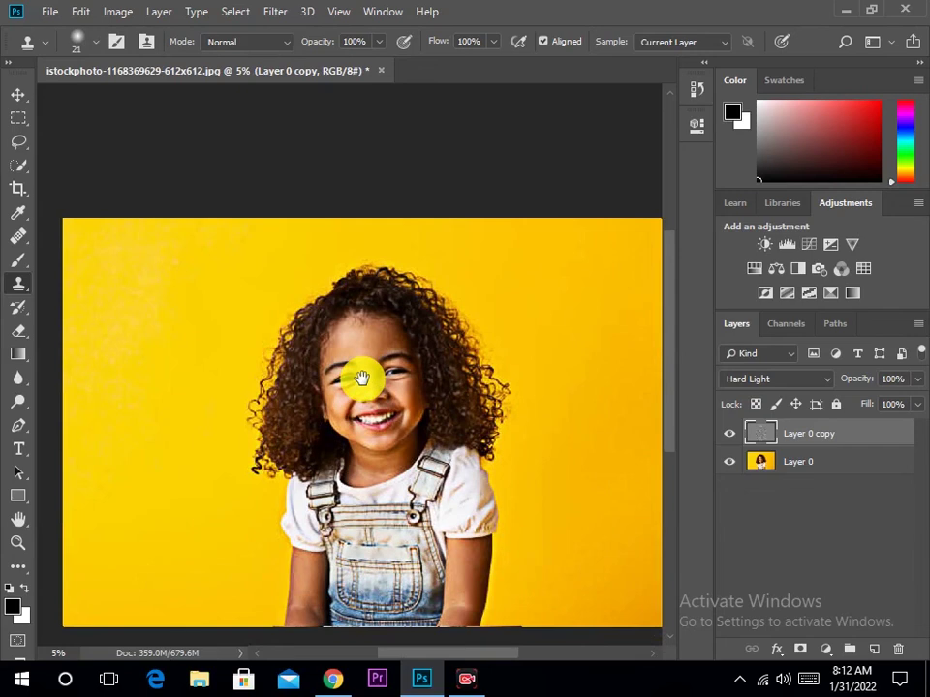
click(358, 378)
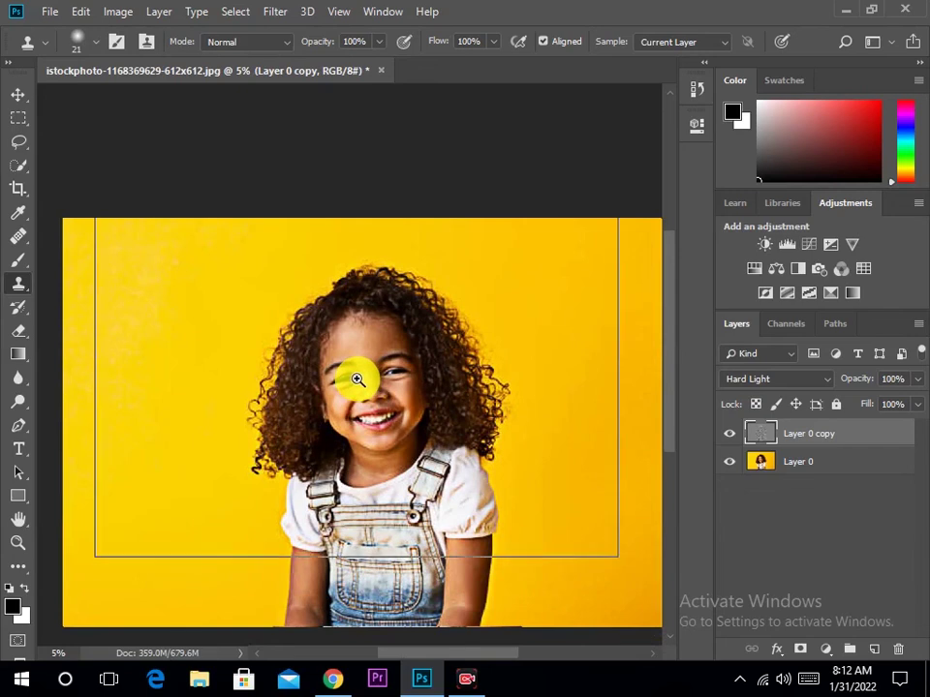
- Toggle Layer 0 copy on and off to compare before/after, leaving it visible
click(731, 438)
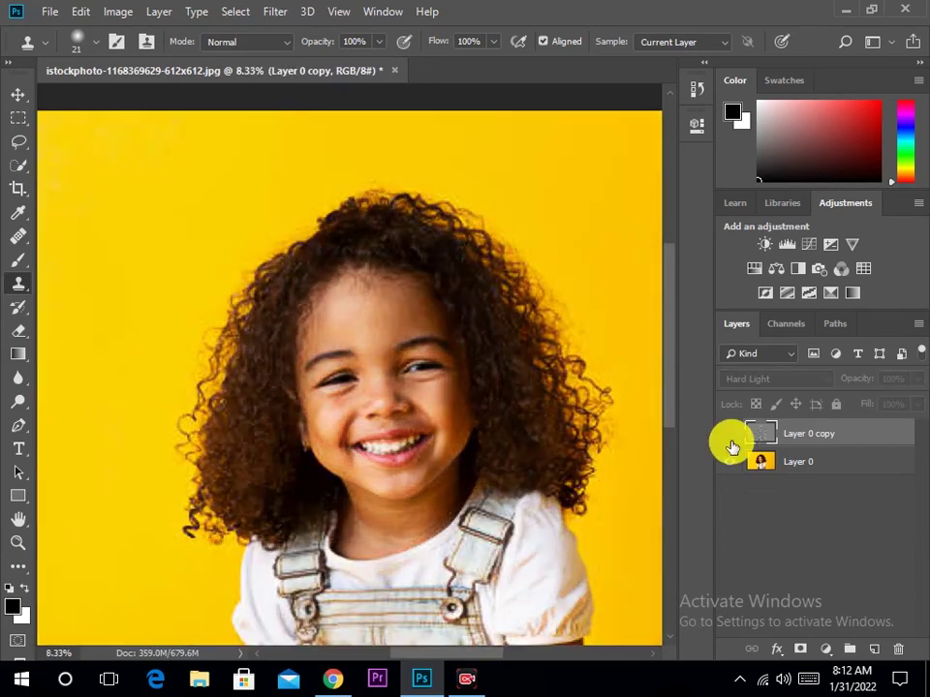
click(732, 437)
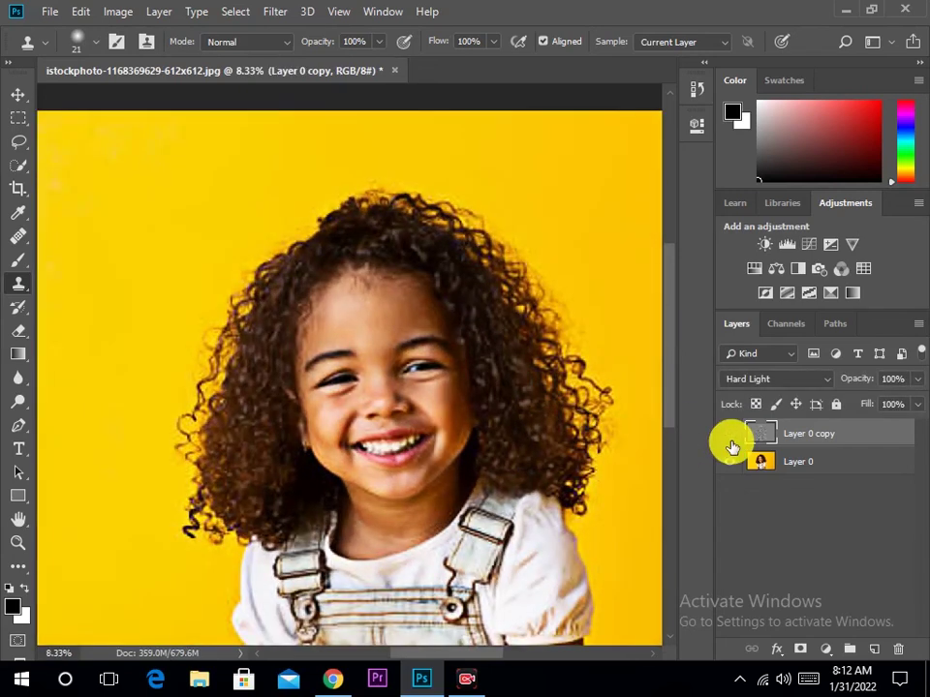
click(417, 401)
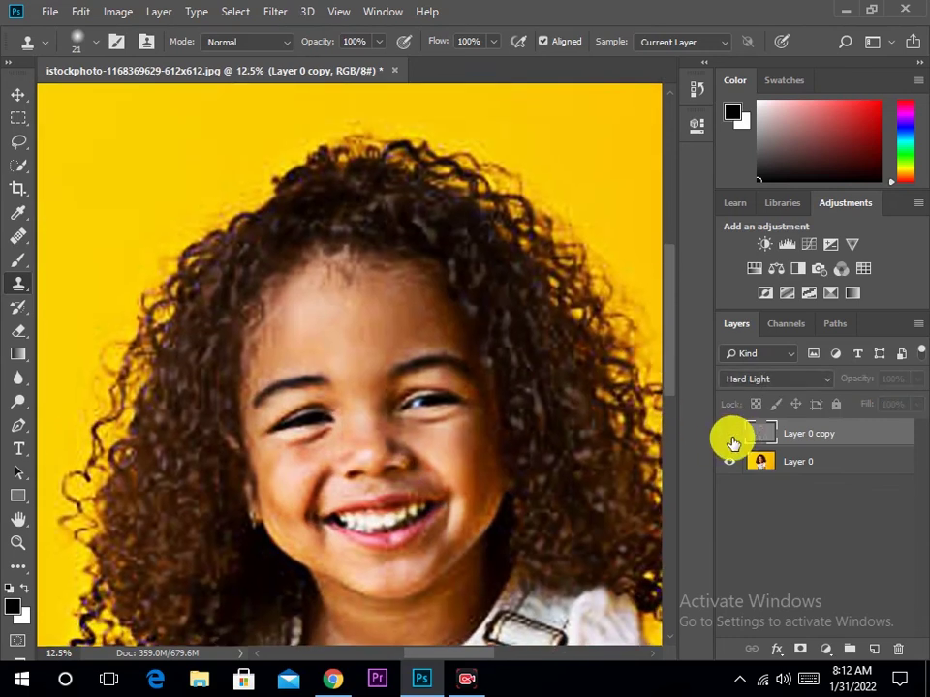
click(730, 434)
click(730, 435)
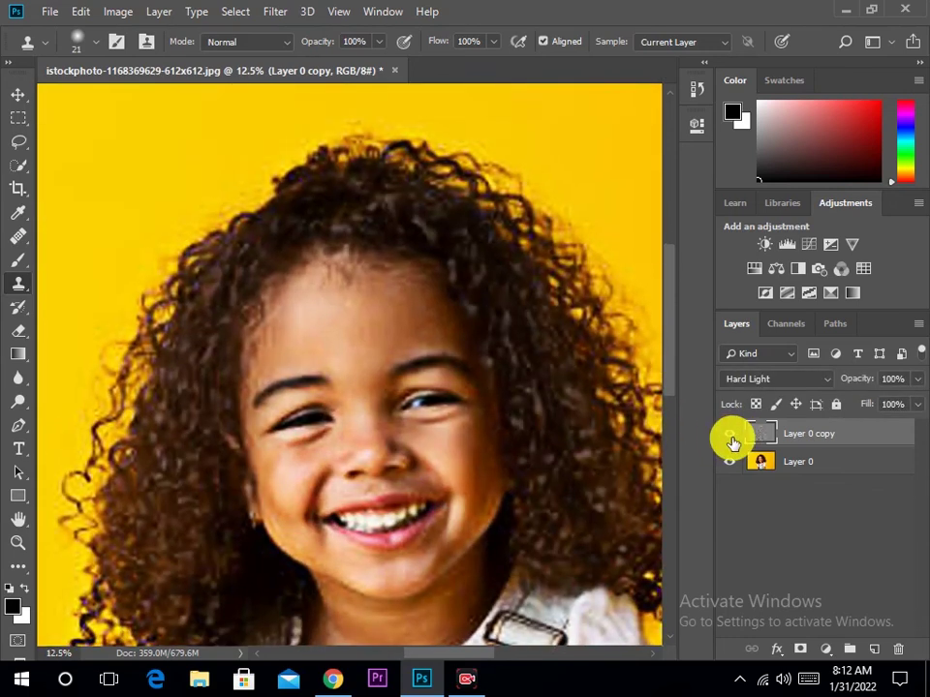
click(730, 435)
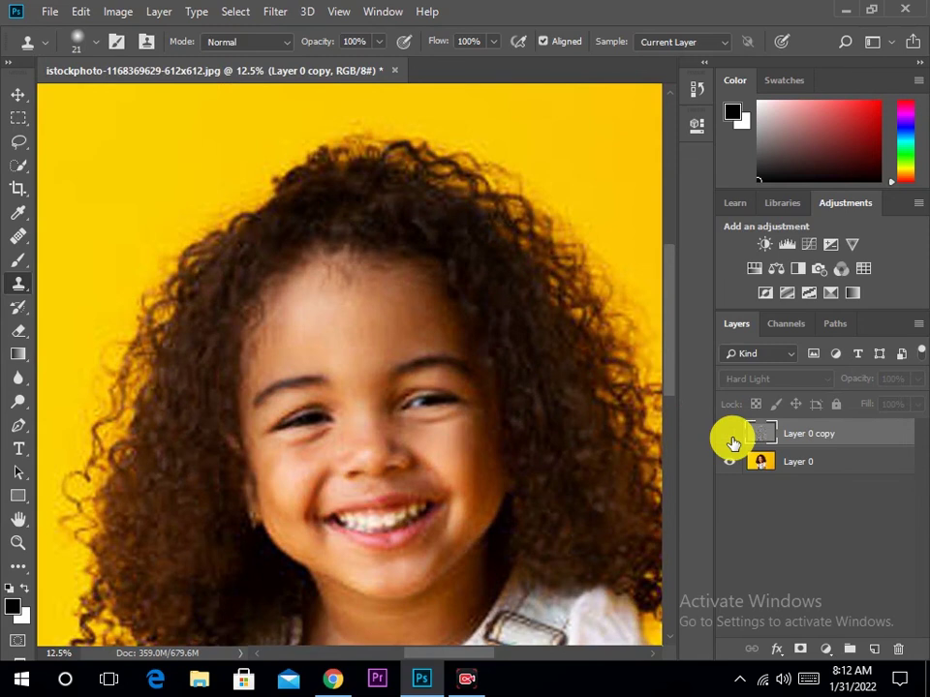
click(730, 435)
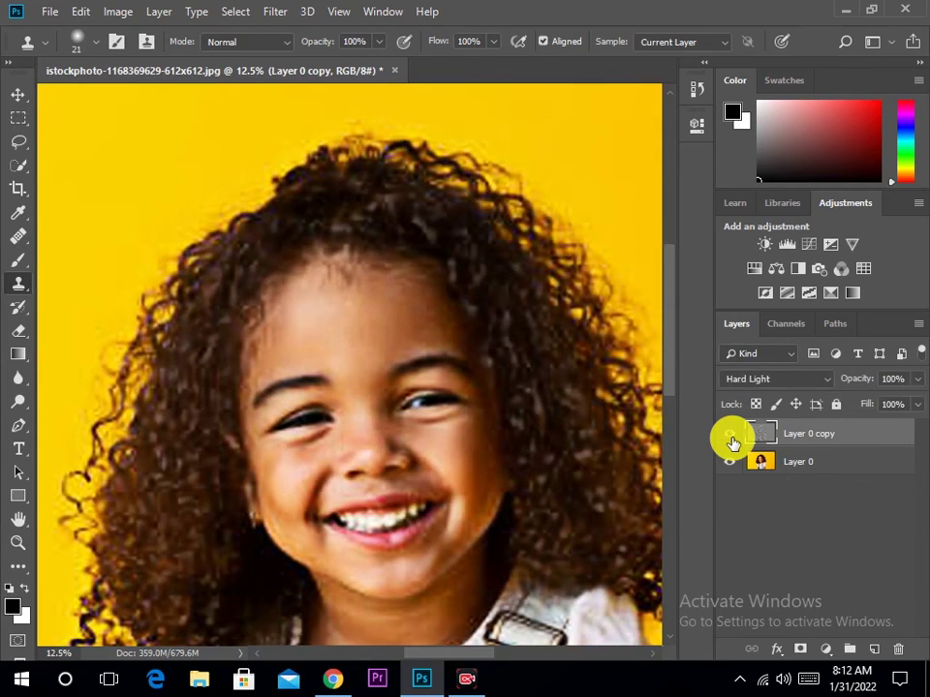